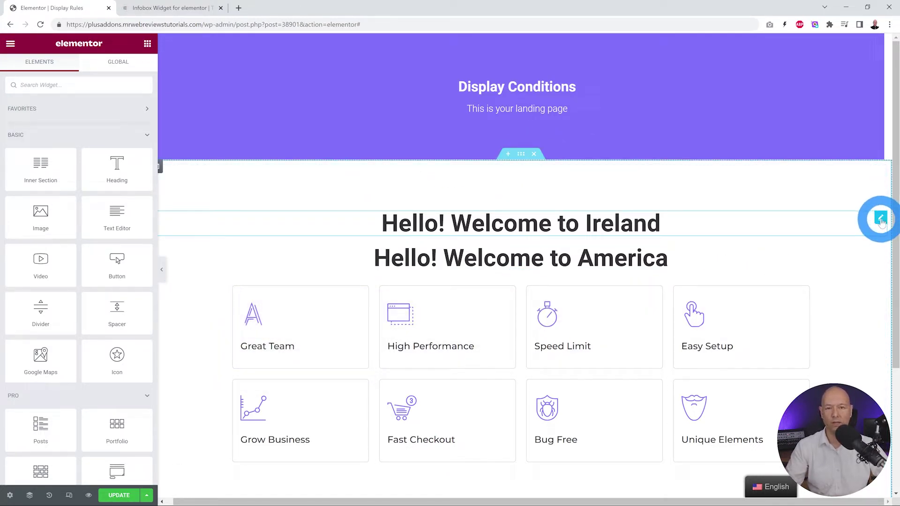
- Enable Display Rules for the "Hello! Welcome to Ireland" heading, with Keep HTML on
click(881, 219)
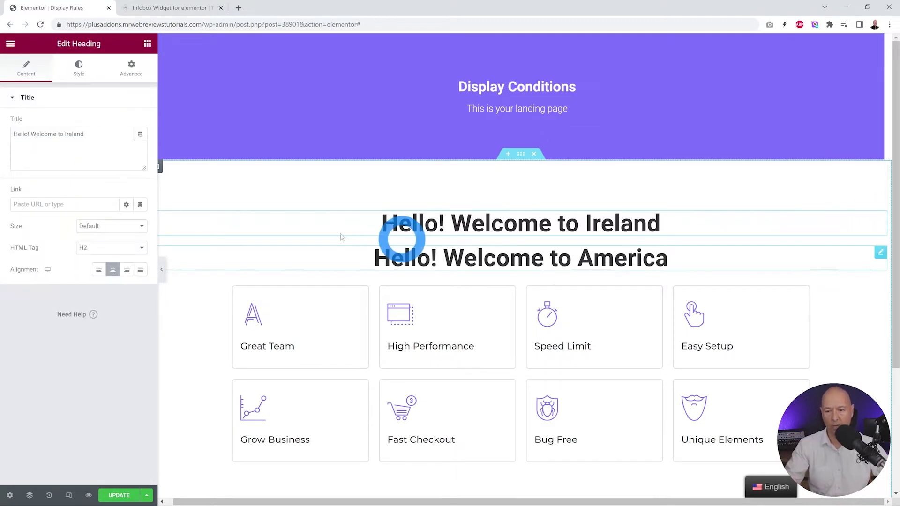
click(135, 87)
scroll(52, 288, down, 5)
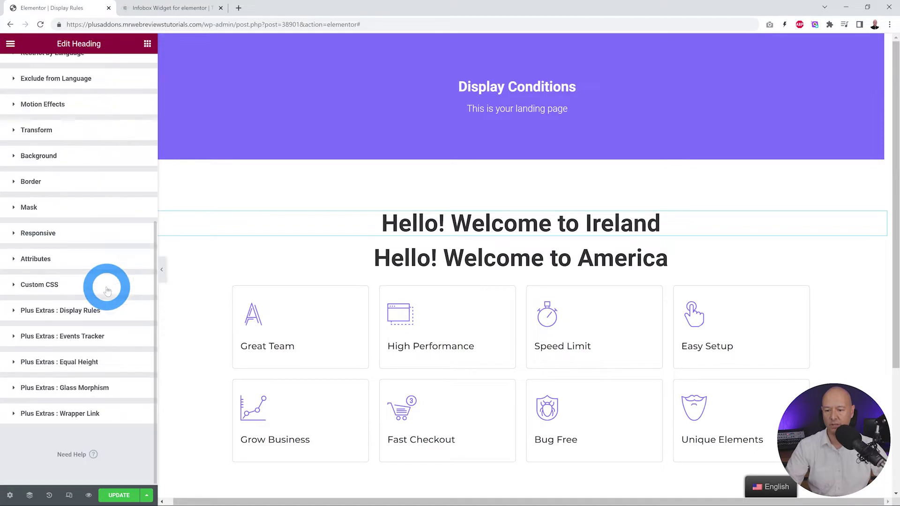
click(84, 314)
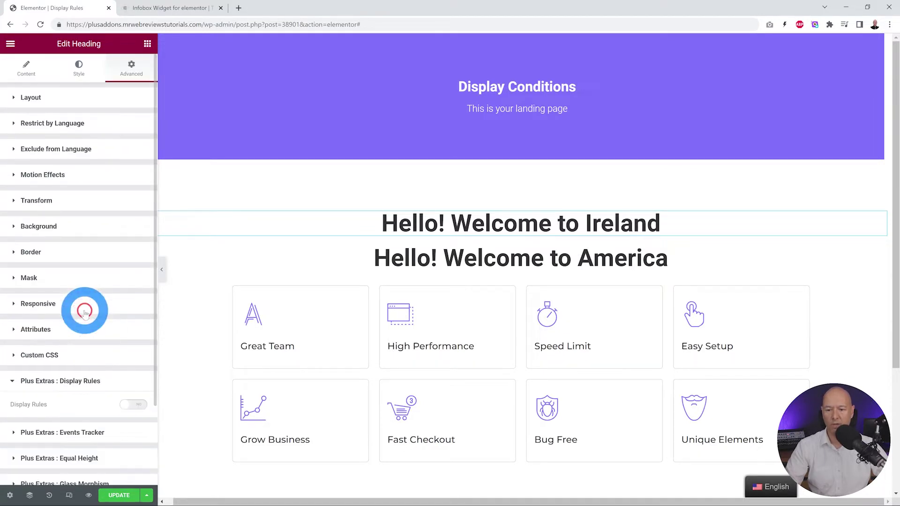
click(131, 308)
scroll(110, 265, down, 3)
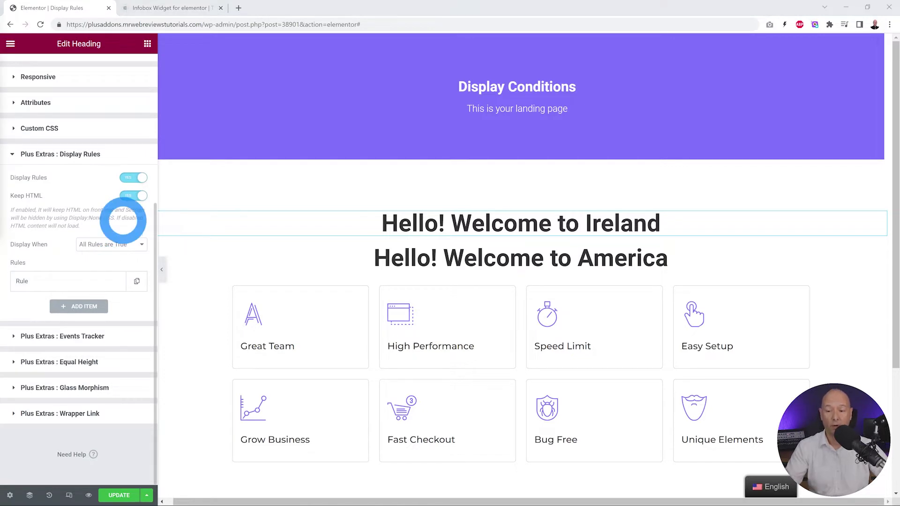
click(134, 197)
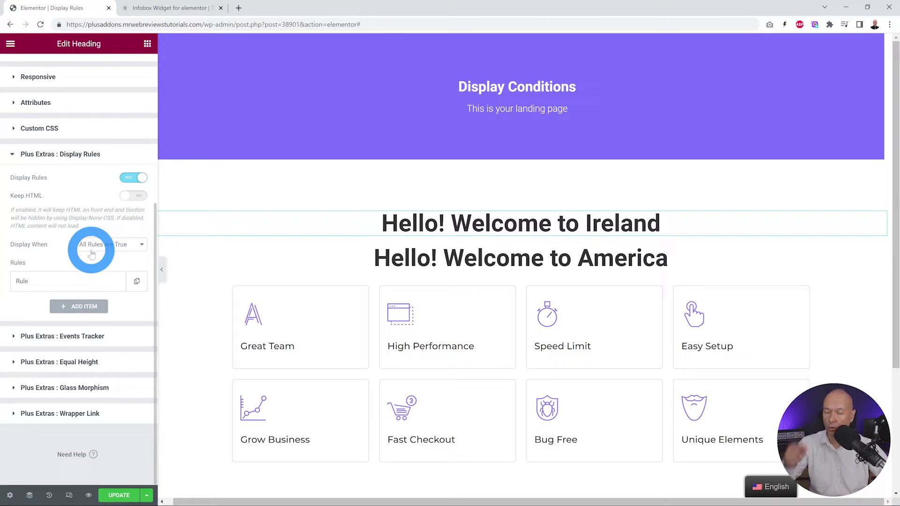
click(133, 195)
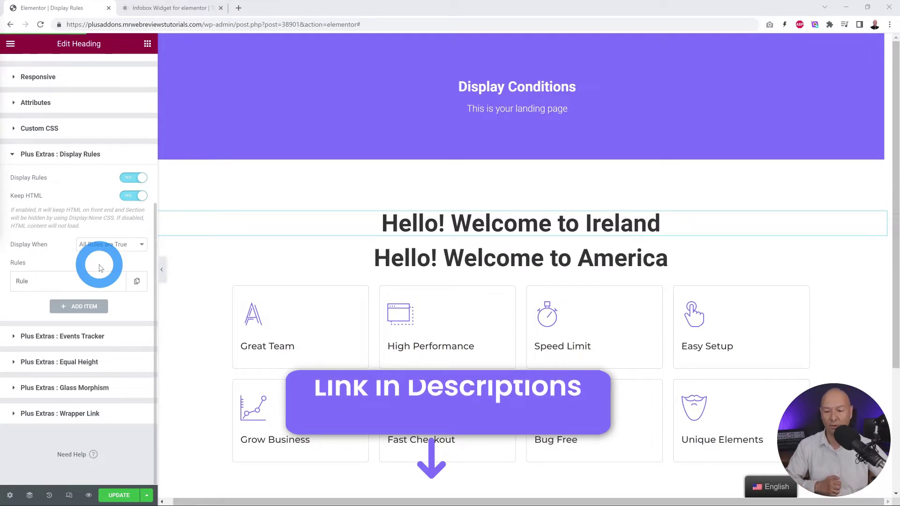
- Configure the Ireland heading's rule to display it only when Location Is Ireland
click(71, 281)
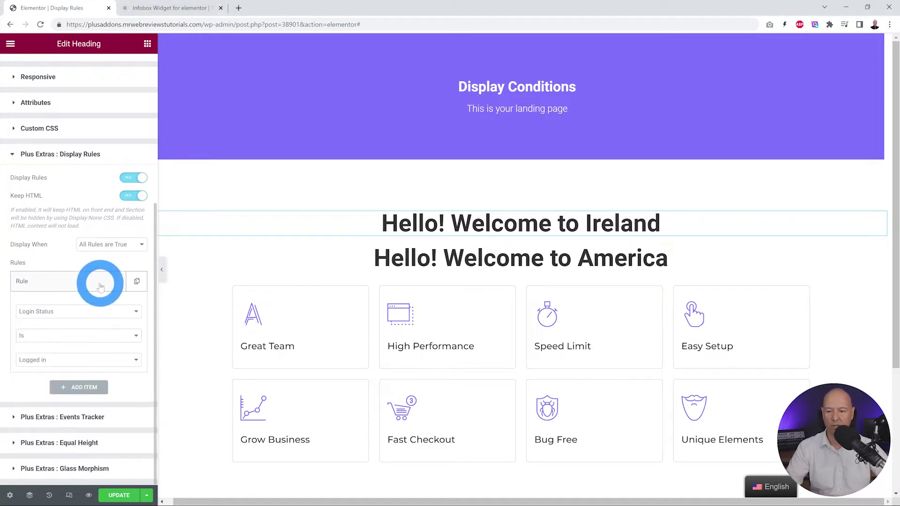
scroll(141, 225, down, 2)
click(134, 231)
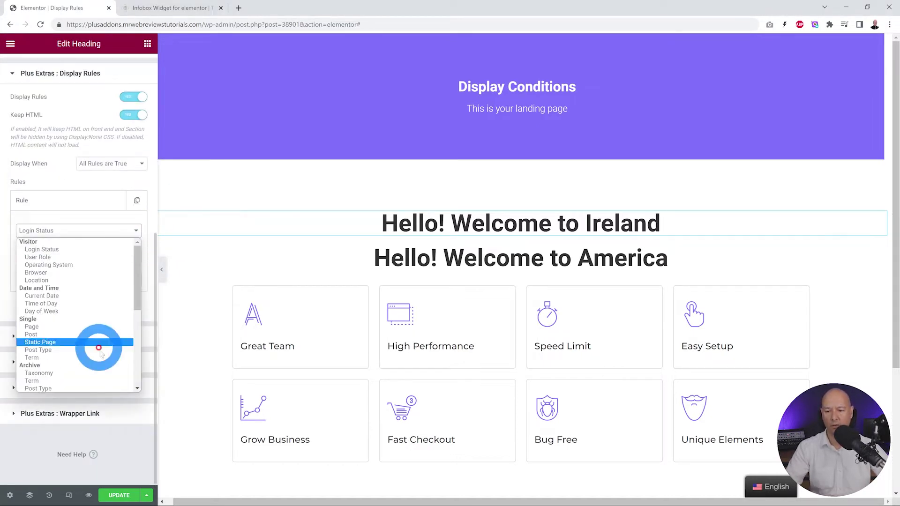
click(41, 281)
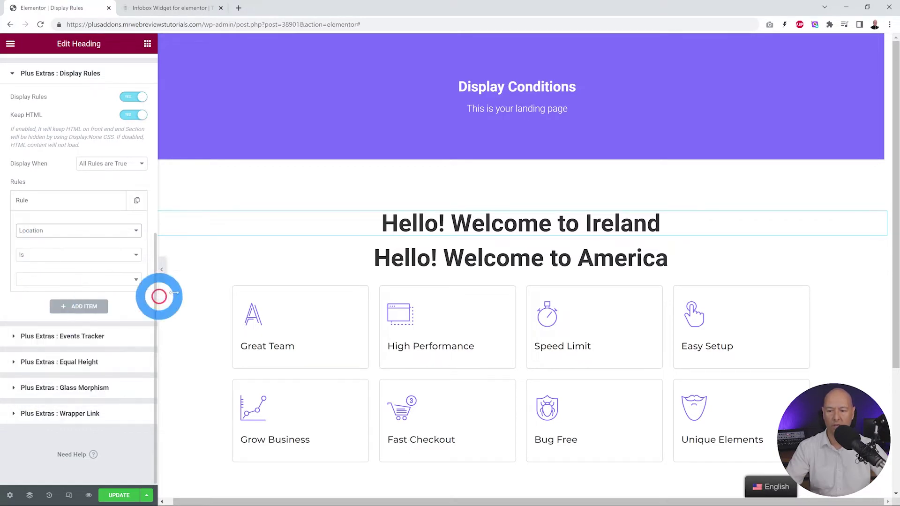
click(135, 255)
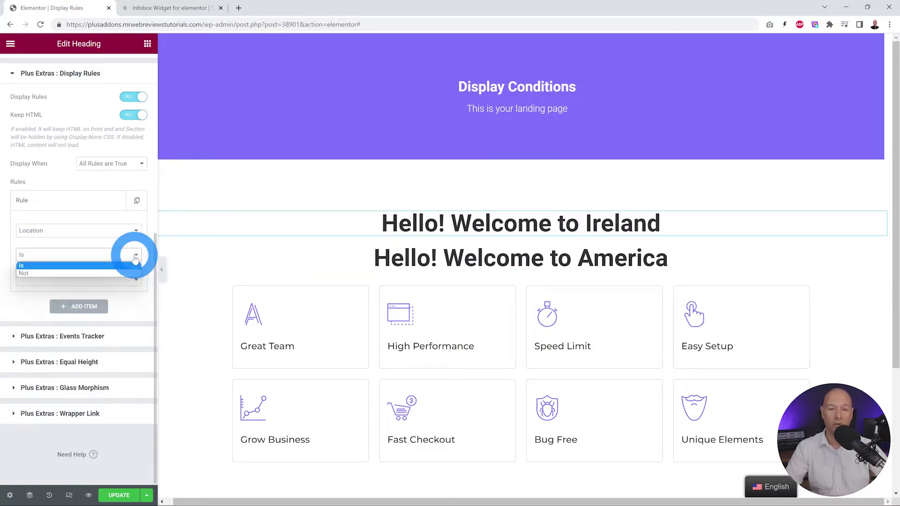
click(135, 257)
click(130, 280)
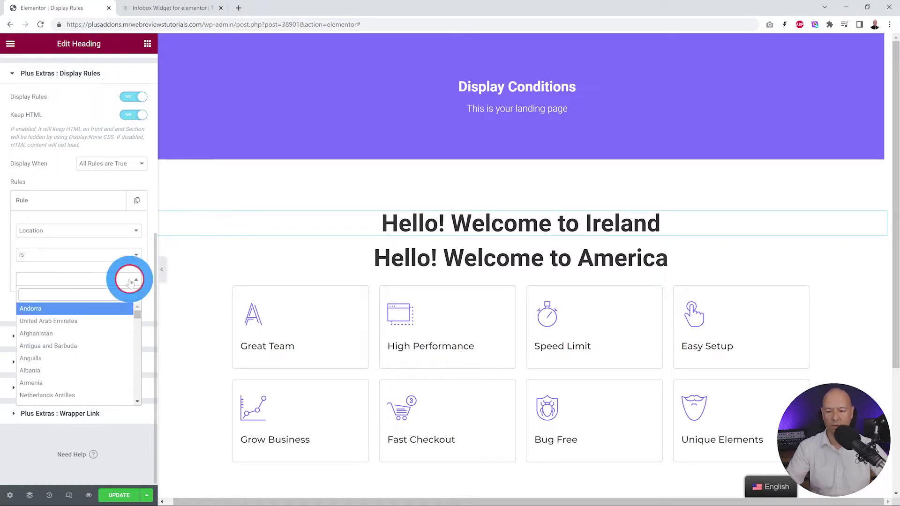
click(103, 293)
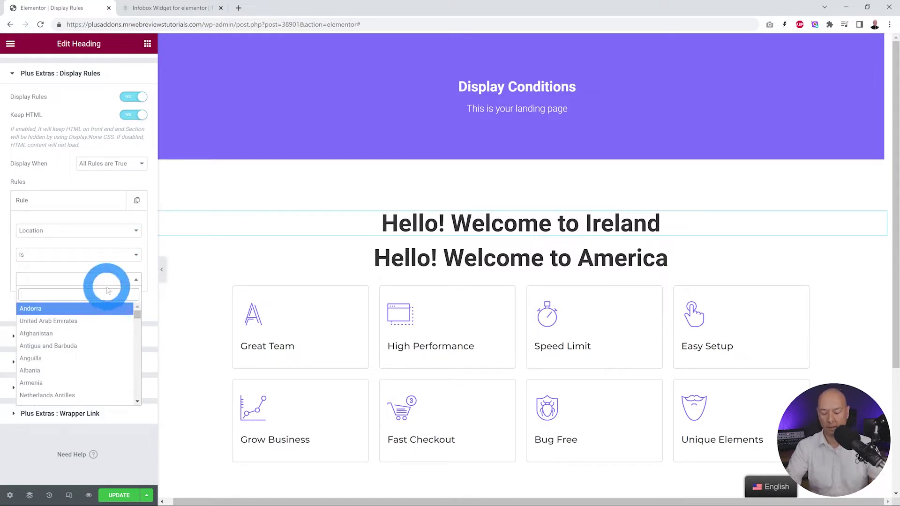
text(irelan)
click(68, 307)
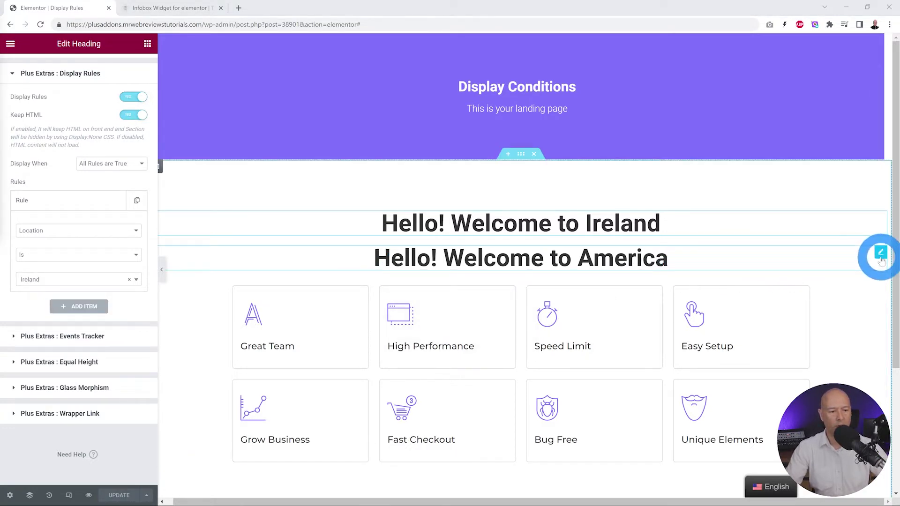
- Open the display rule of the "Hello! Welcome to America" heading and check its location condition
click(880, 255)
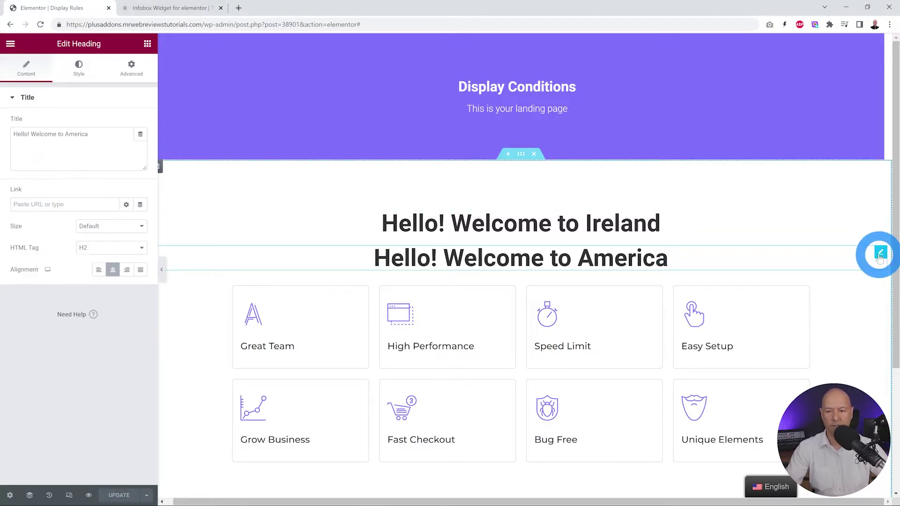
click(132, 68)
scroll(99, 333, down, 5)
click(88, 311)
click(70, 281)
scroll(97, 305, down, 2)
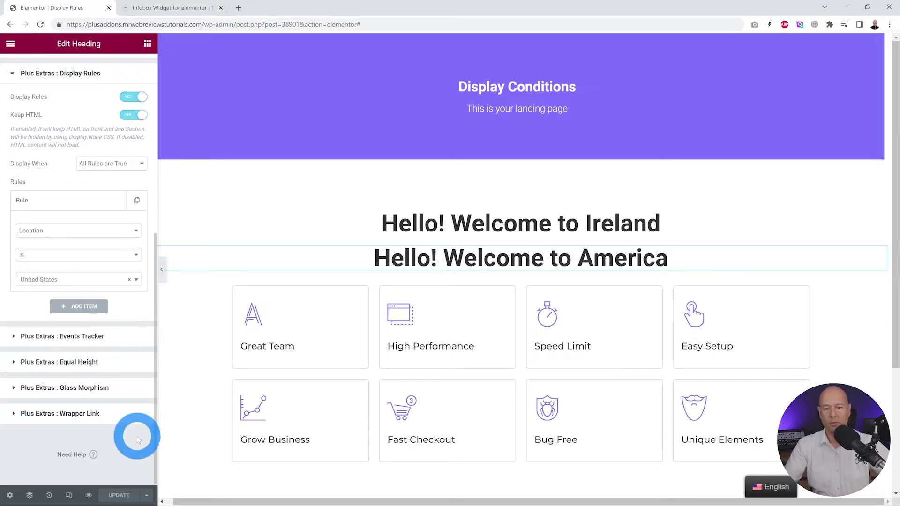
- Turn on the Browsec VPN with United States as the virtual location, and preview the page
click(815, 26)
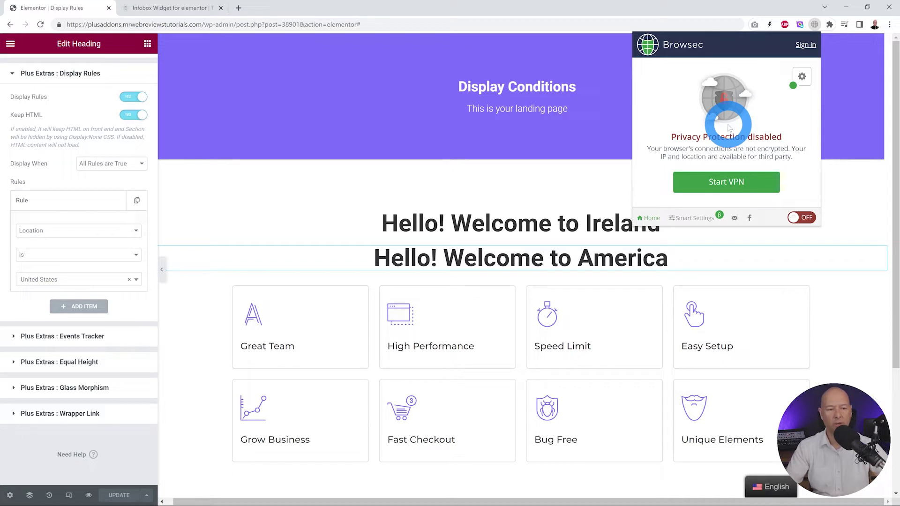
click(801, 217)
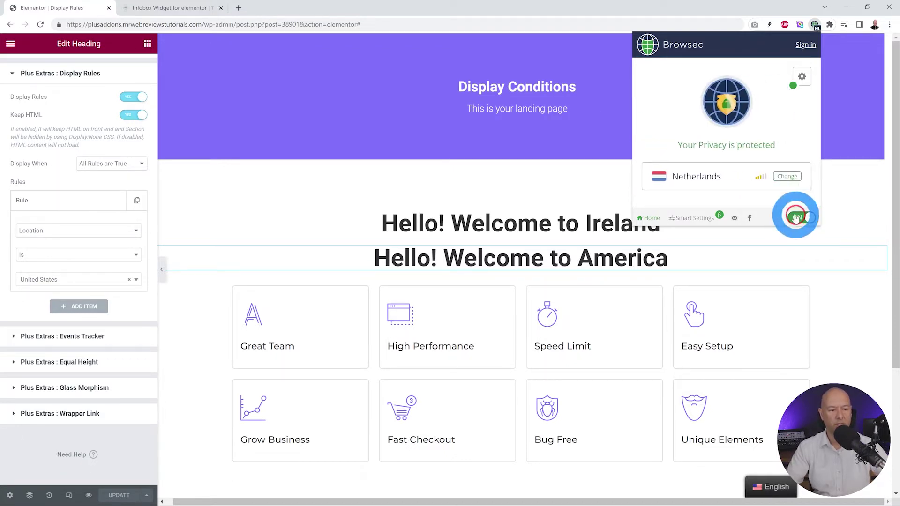
click(787, 176)
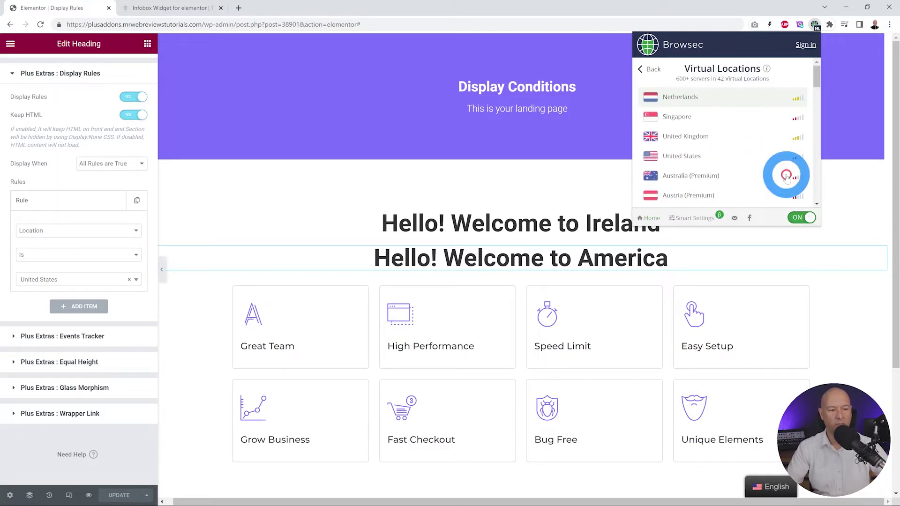
scroll(760, 174, down, 5)
scroll(759, 176, up, 5)
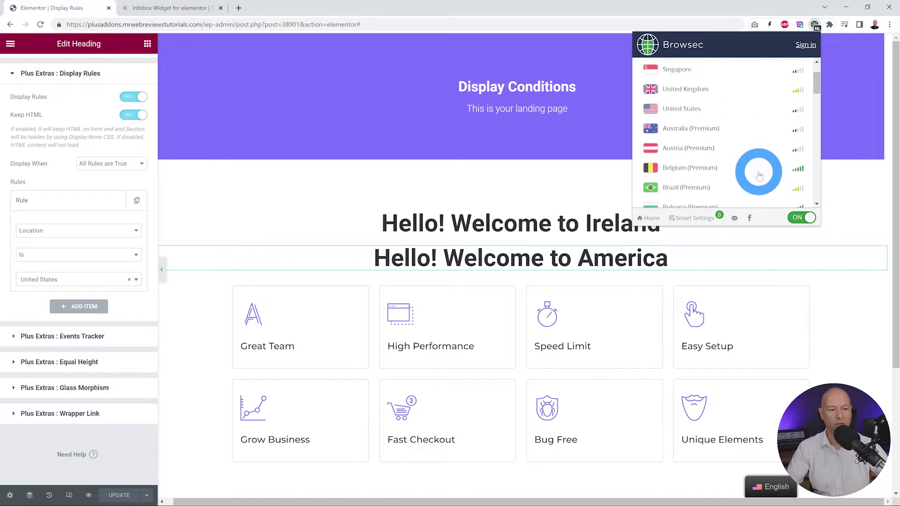
click(680, 156)
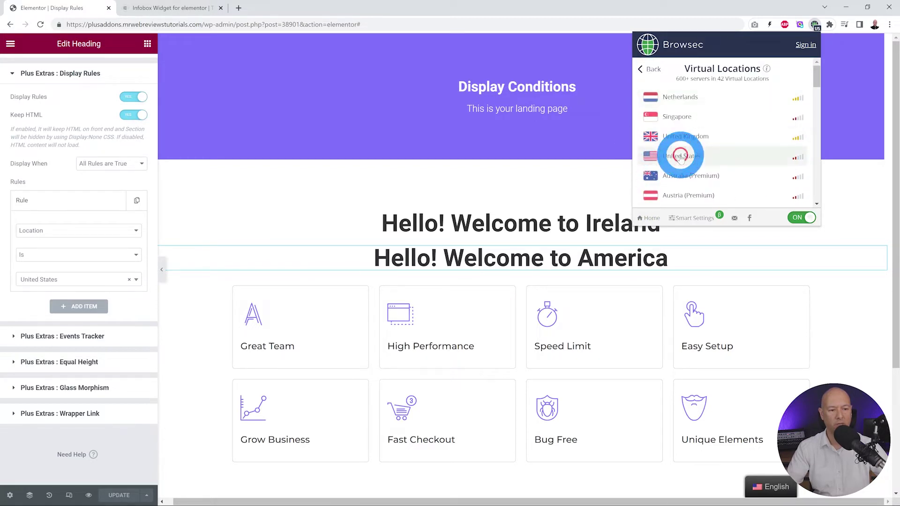
click(844, 101)
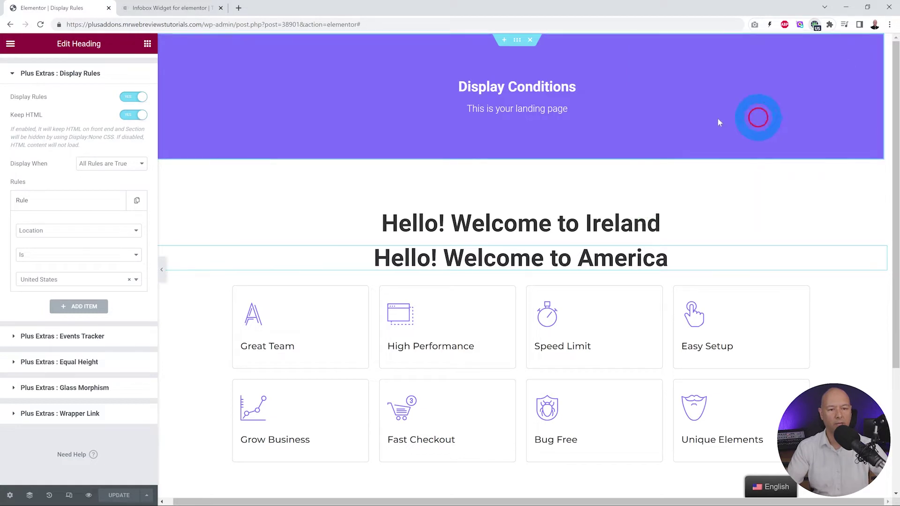
click(90, 496)
click(762, 230)
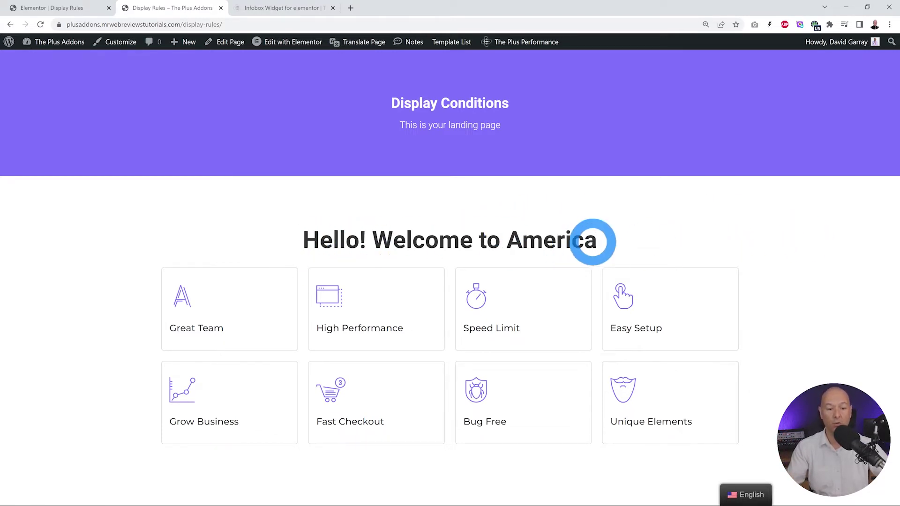
- Turn off the Browsec VPN and reload the previewed page to test the local location
click(815, 26)
click(802, 217)
click(826, 268)
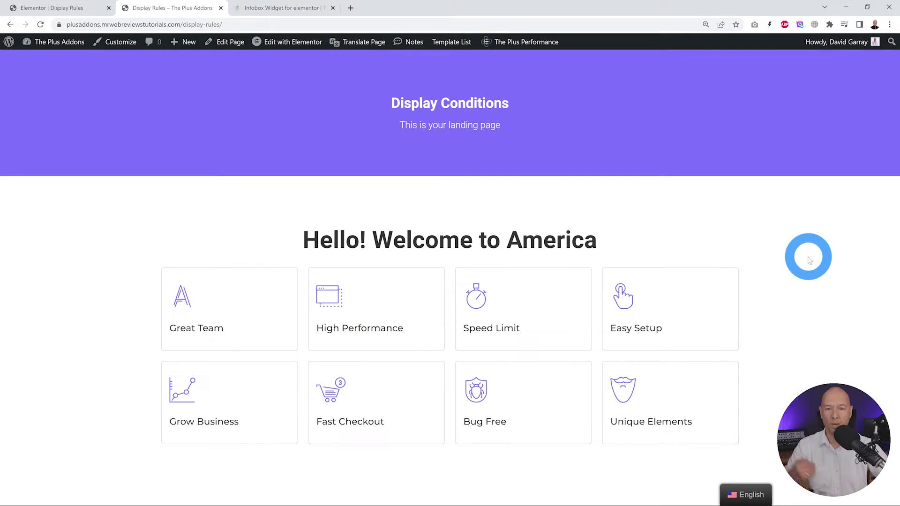
key(F5)
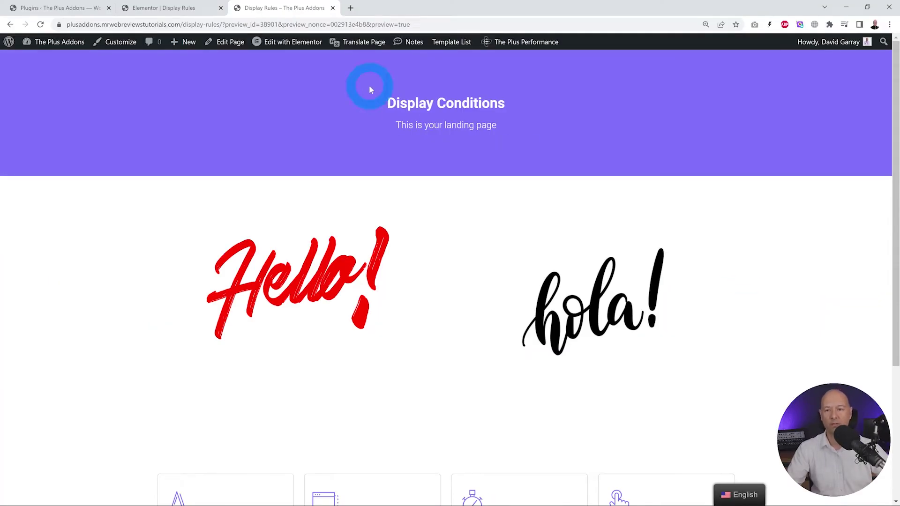
- Return to the Elementor editor and enable Display Rules for the red "Hello!" image
click(159, 9)
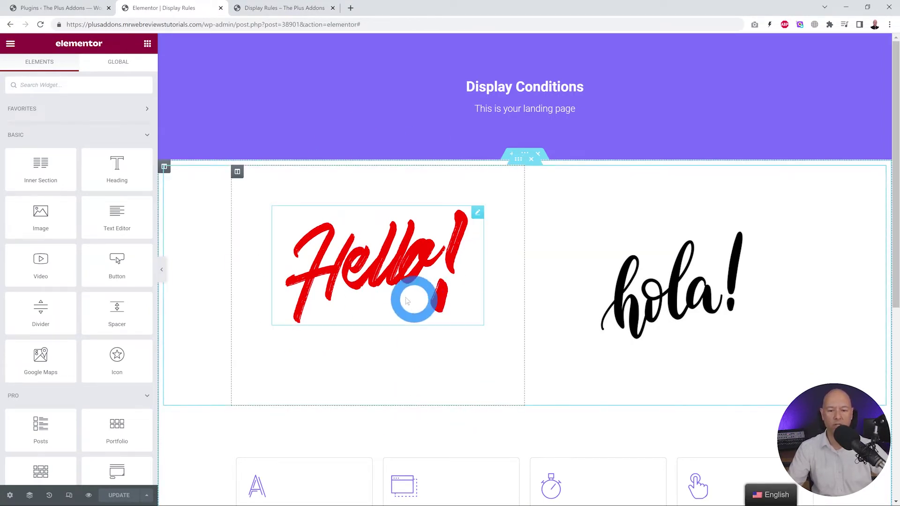
click(642, 302)
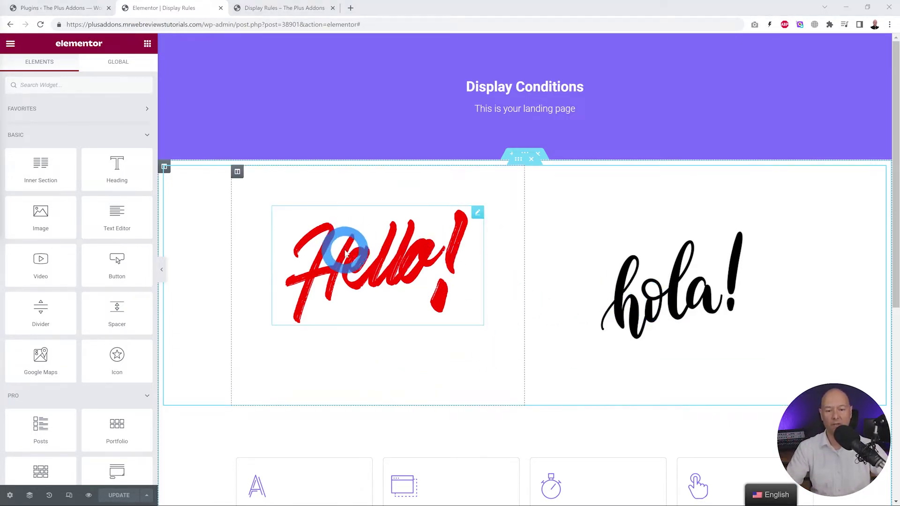
click(732, 294)
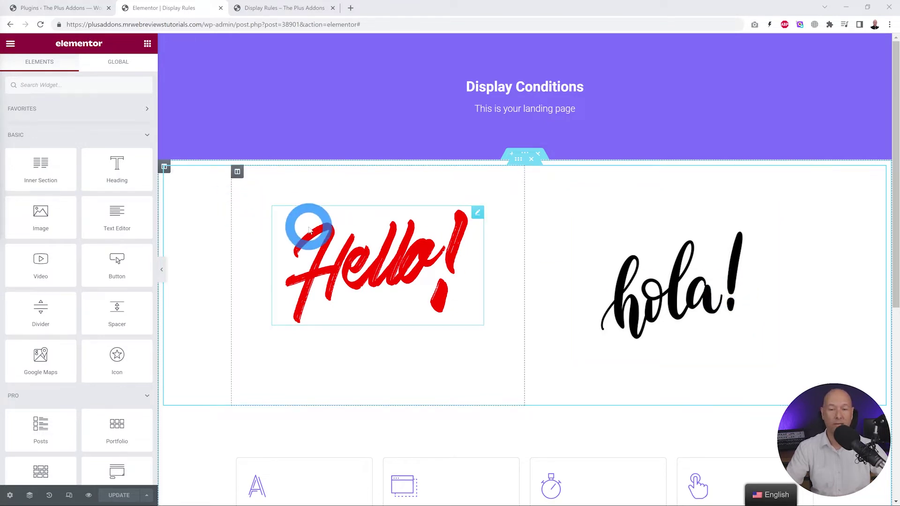
click(477, 213)
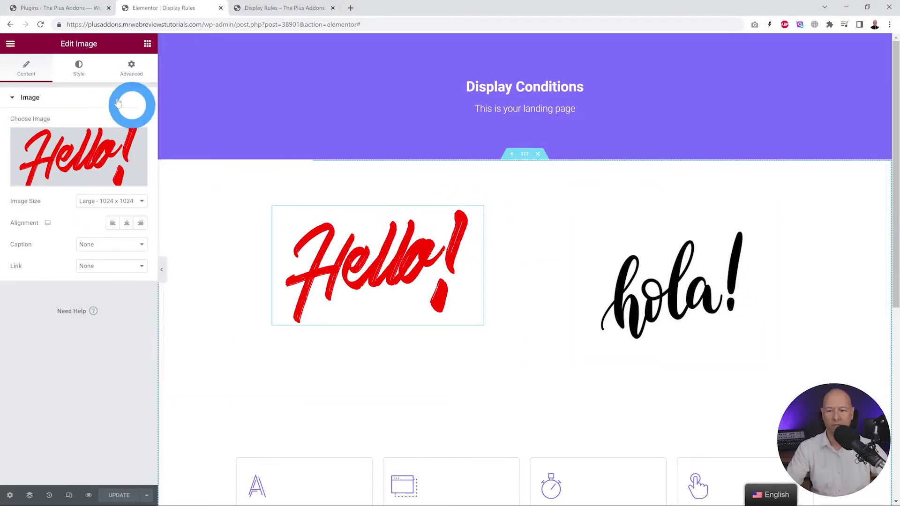
click(125, 73)
scroll(121, 338, down, 5)
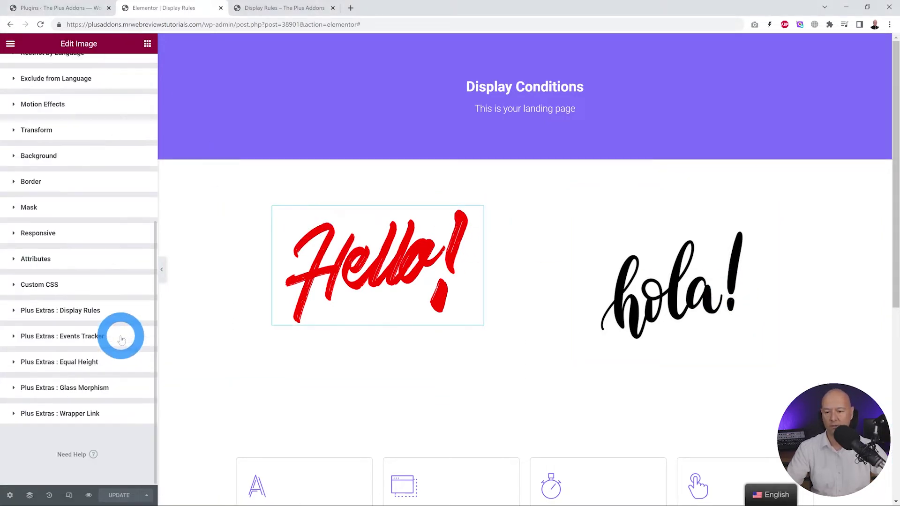
click(70, 311)
scroll(80, 300, down, 3)
click(127, 307)
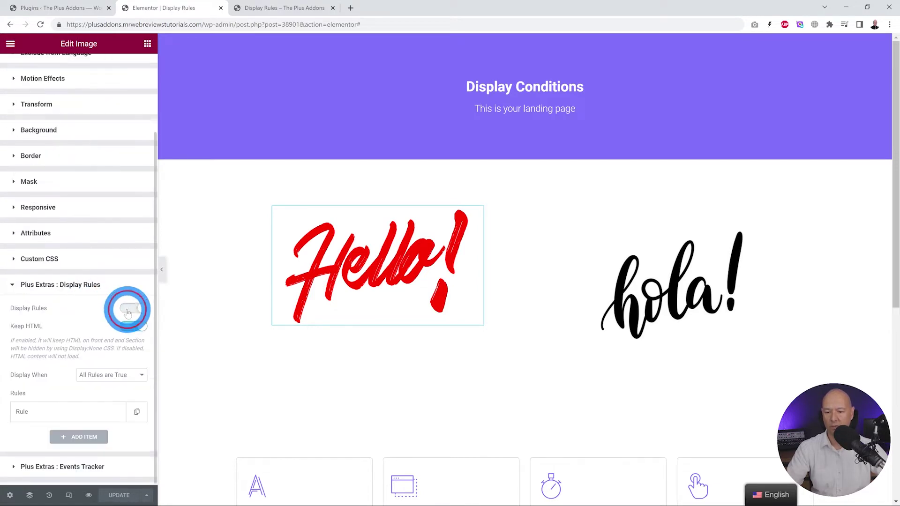
- Open the red "Hello!" image's display rule and set its condition to the Site option under Language
scroll(124, 305, down, 3)
click(64, 283)
scroll(111, 275, down, 2)
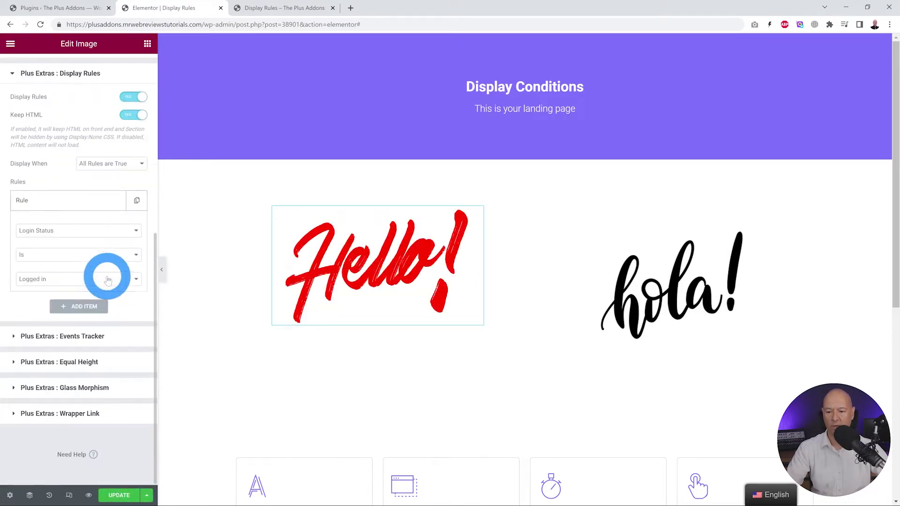
click(134, 229)
drag(136, 290, 134, 354)
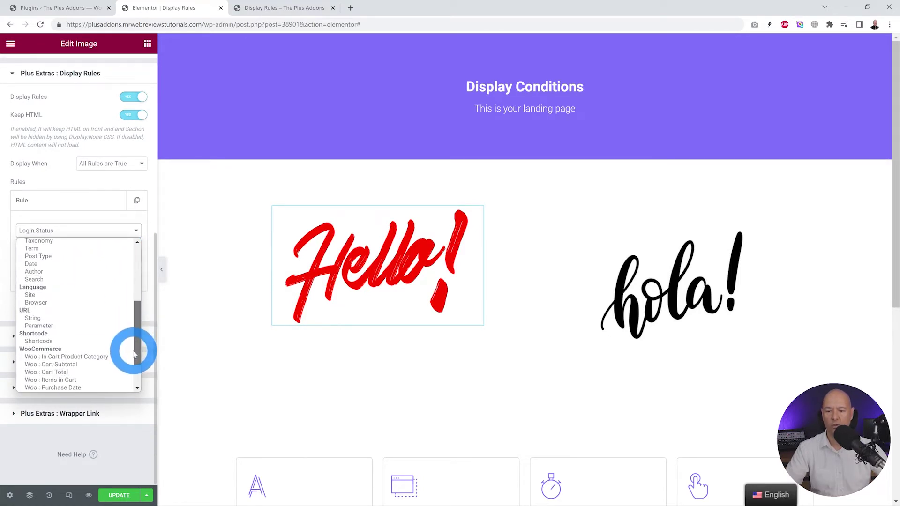
click(78, 297)
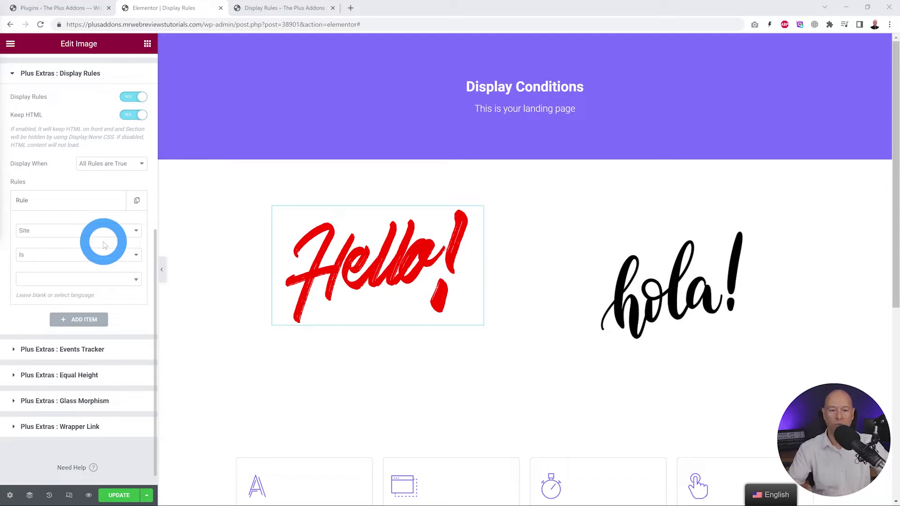
- Set the language of the "Hello!" image's Site rule to English
click(122, 234)
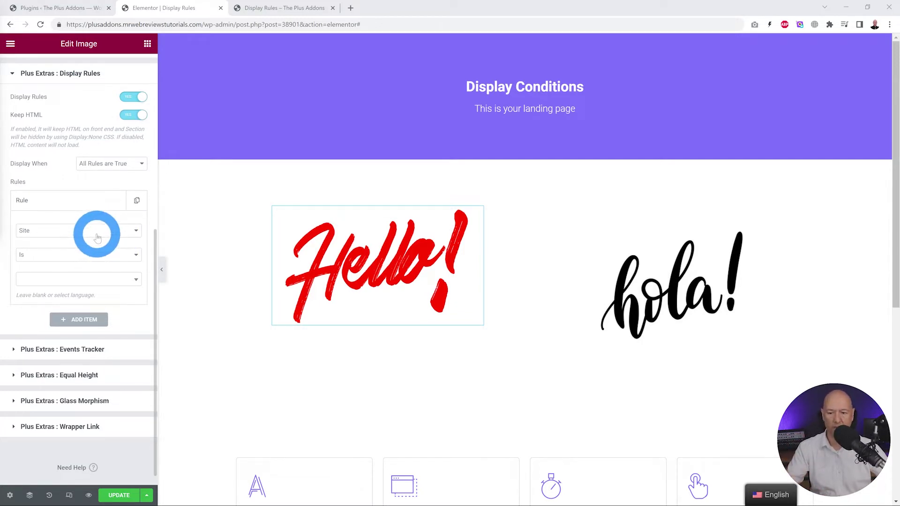
click(112, 281)
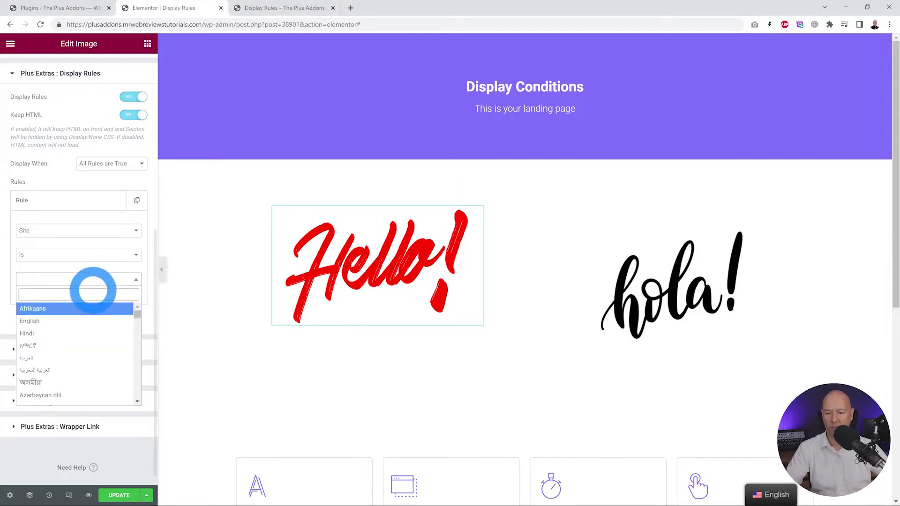
text(engl)
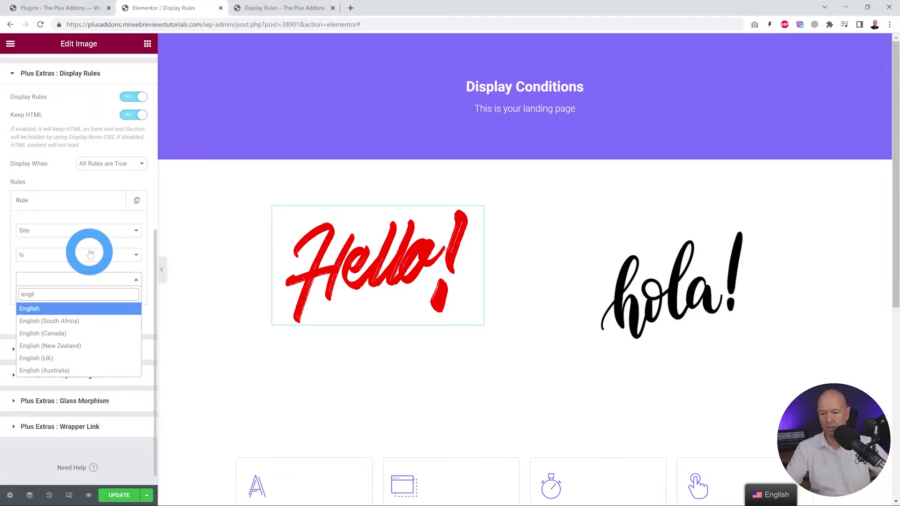
text(i)
key(Return)
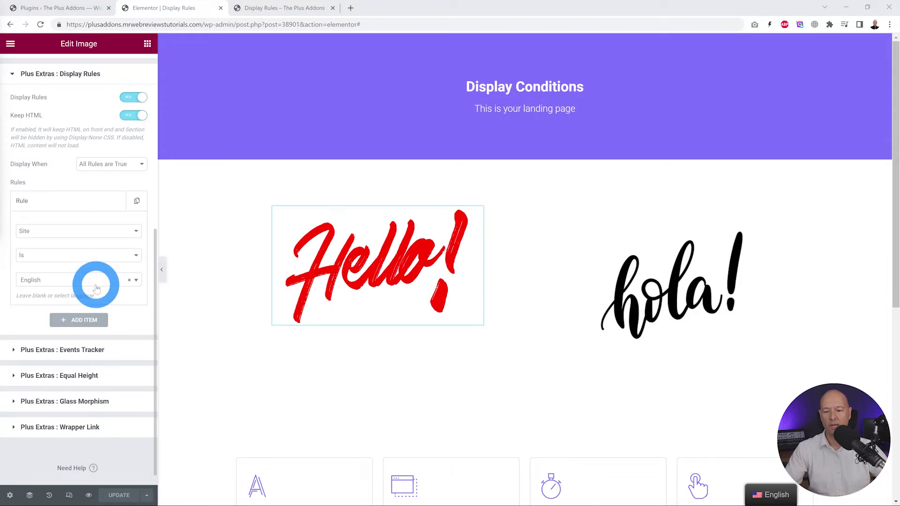
- Open the display rule of the "hola!" image and check its site language condition
click(764, 234)
click(770, 214)
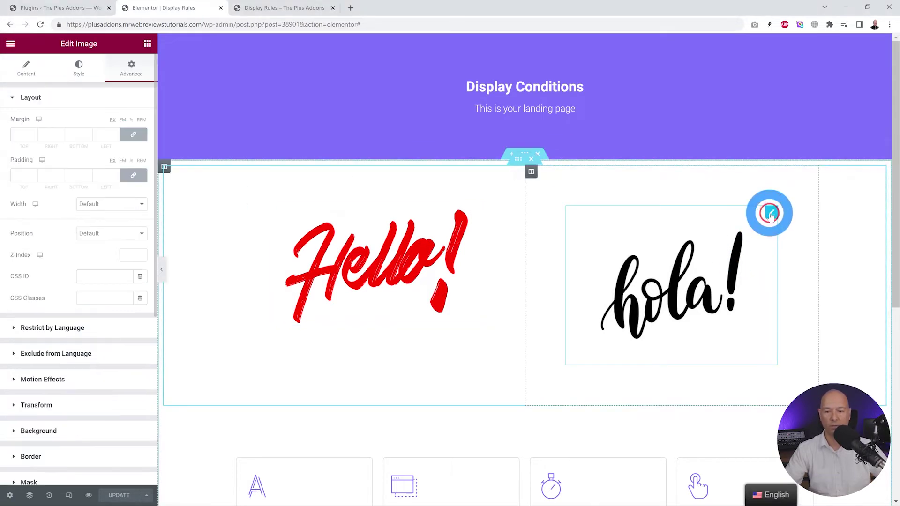
scroll(117, 338, down, 5)
click(91, 311)
scroll(94, 300, down, 5)
click(86, 292)
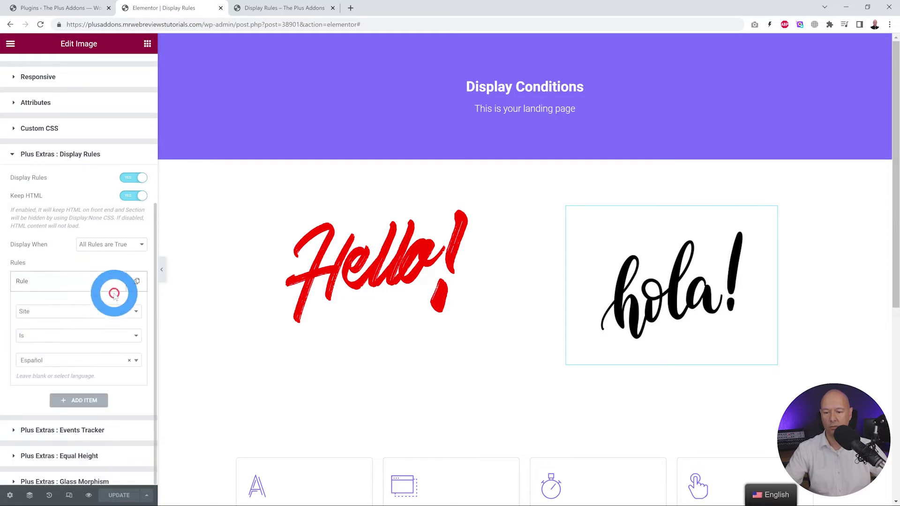
scroll(114, 291, down, 2)
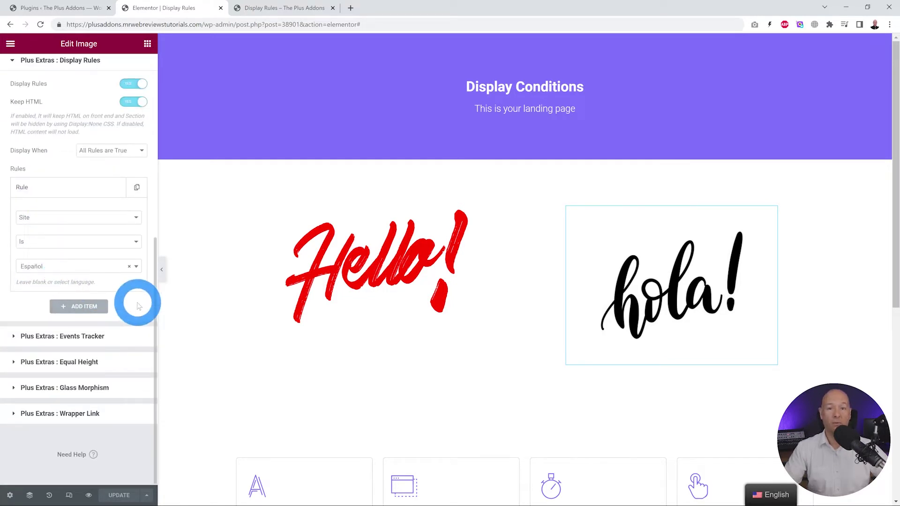
- Locate TranslatePress - Multilingual among the installed plugins, and switch the previewed page to Español to test the image rules
click(59, 10)
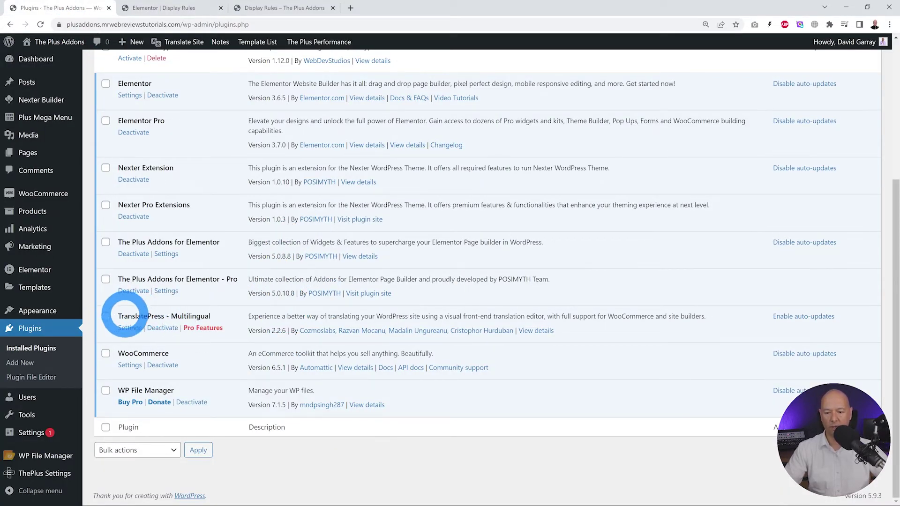
drag(118, 316, 218, 318)
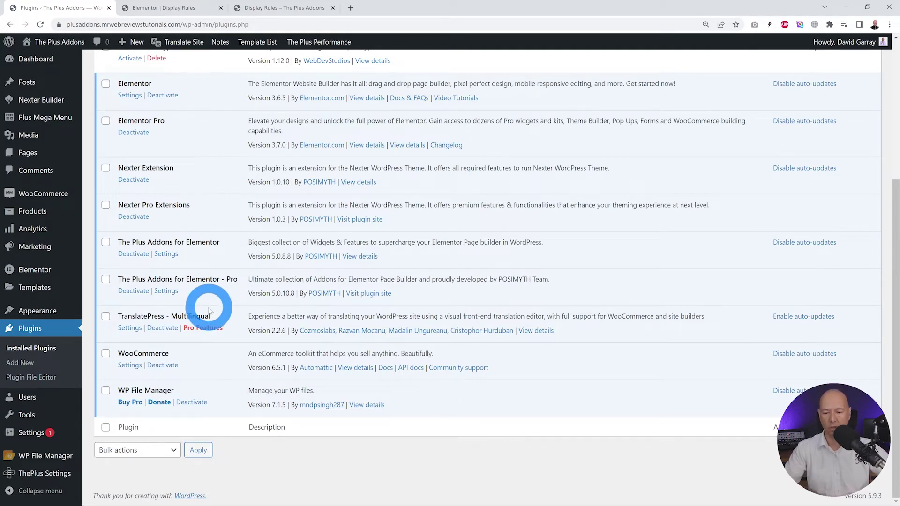
click(268, 8)
mouse_move(745, 491)
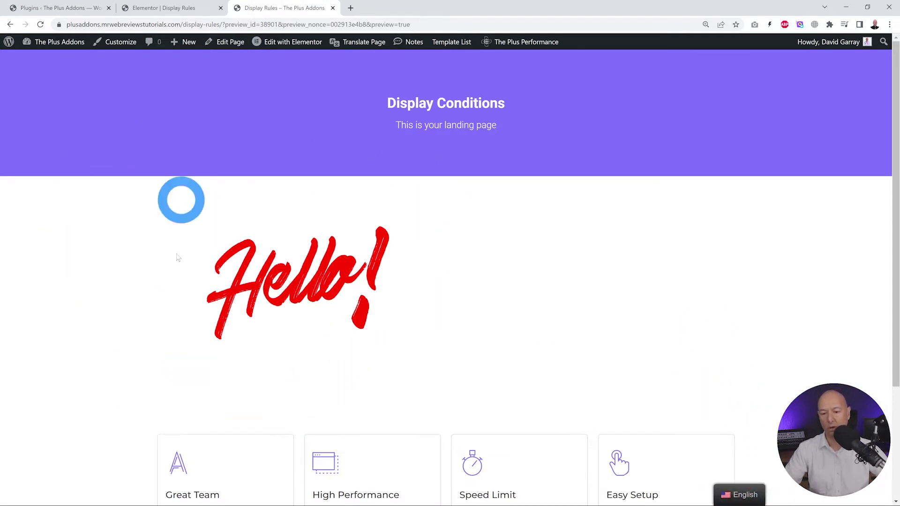
click(740, 476)
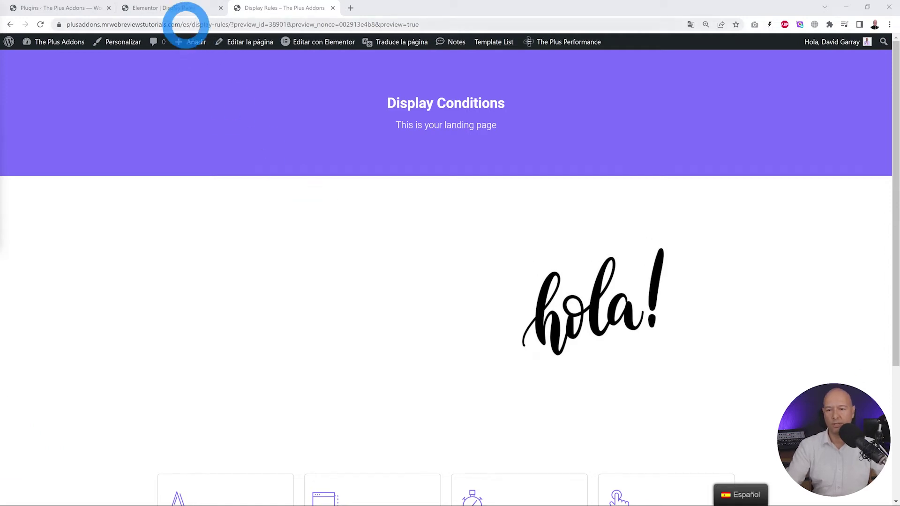
- Return to the Elementor editor and change the "Hello!" image's rule to the Browser language condition with English
click(176, 9)
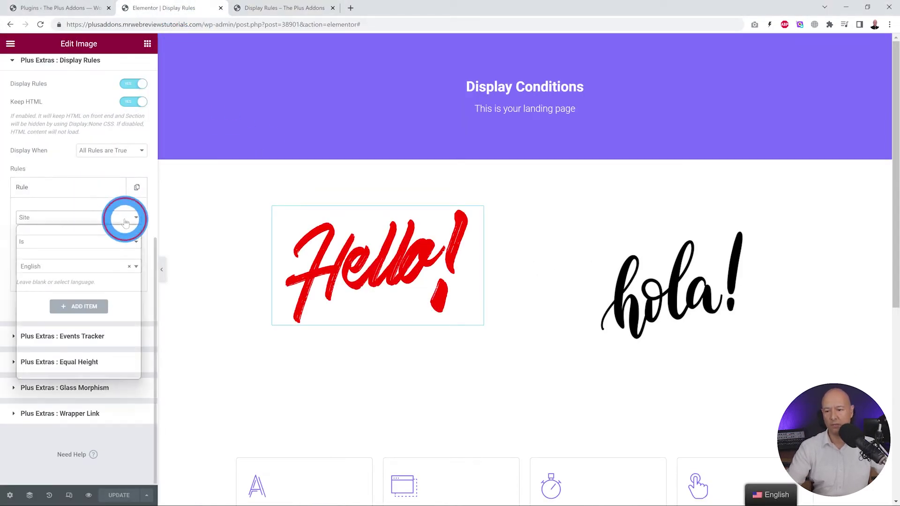
click(125, 223)
scroll(100, 257, down, 5)
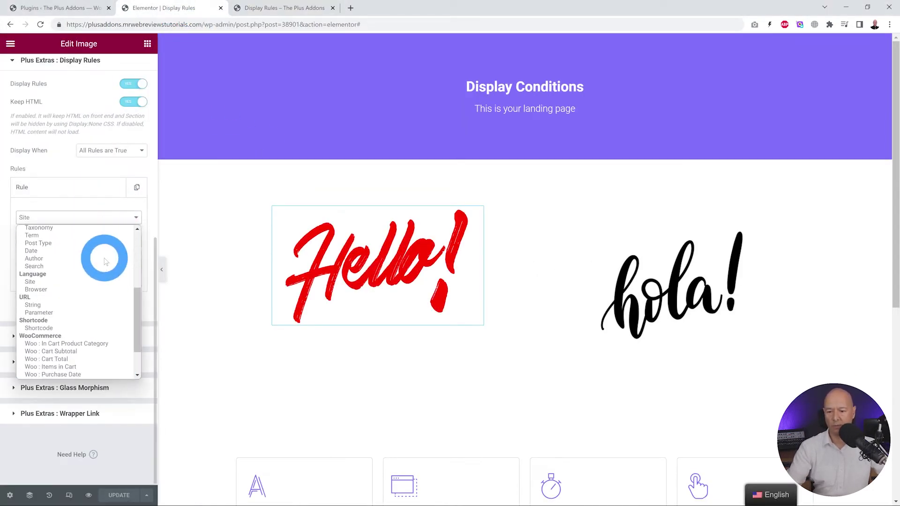
click(61, 289)
click(124, 266)
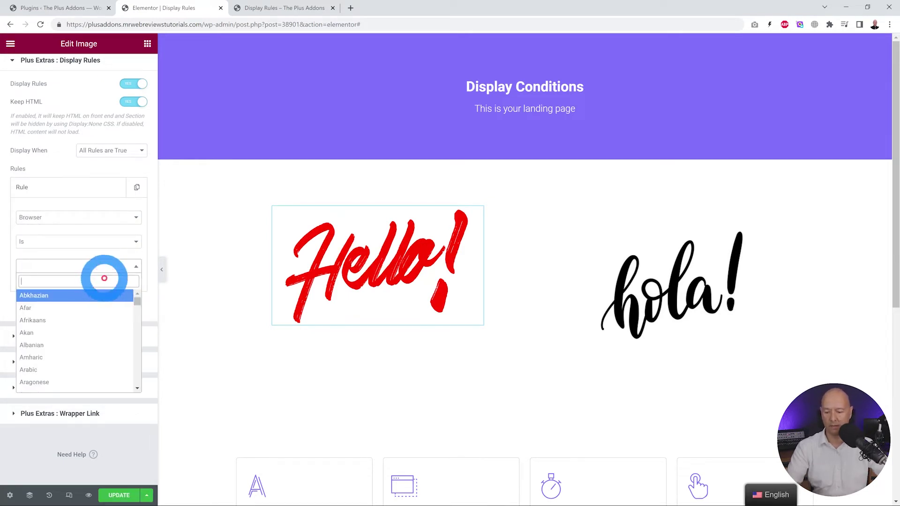
text(engl)
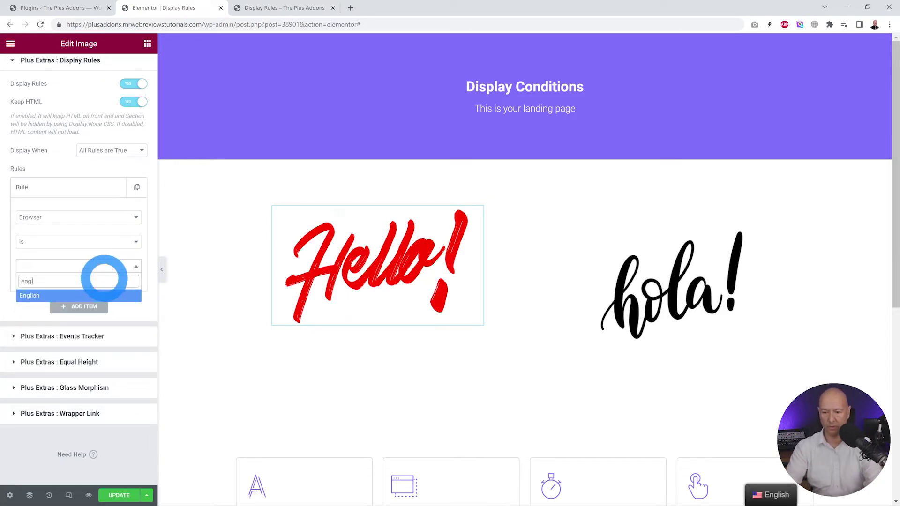
click(94, 296)
click(698, 290)
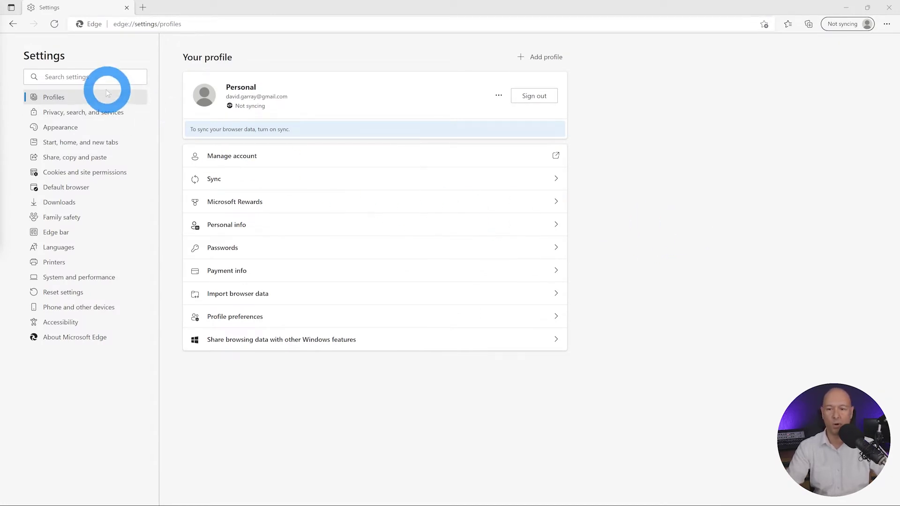
- In Microsoft Edge's settings, add Spanish to the preferred languages and view the Display Rules page
click(90, 78)
text(language)
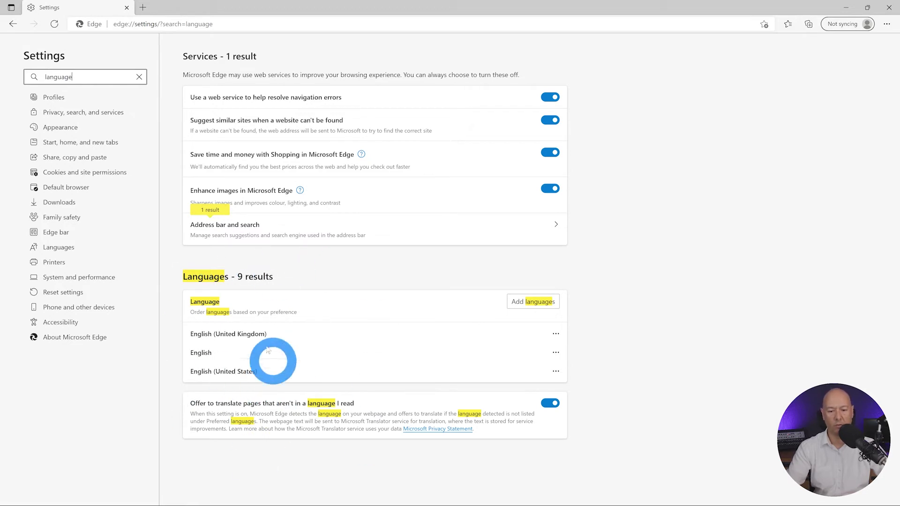
click(535, 300)
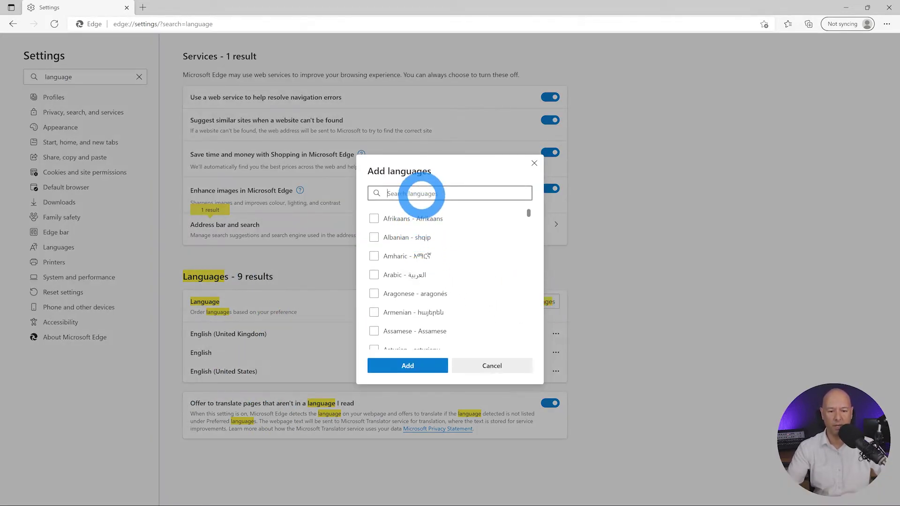
text(spanis)
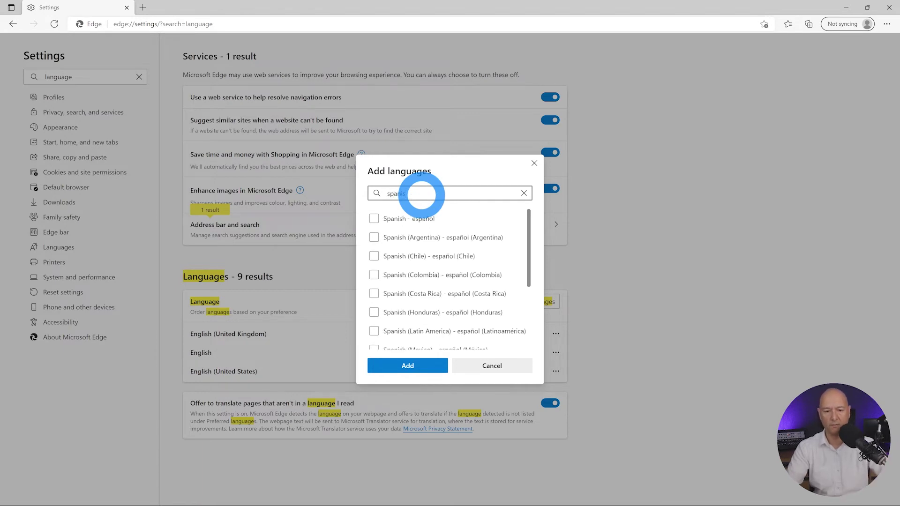
click(374, 218)
click(418, 374)
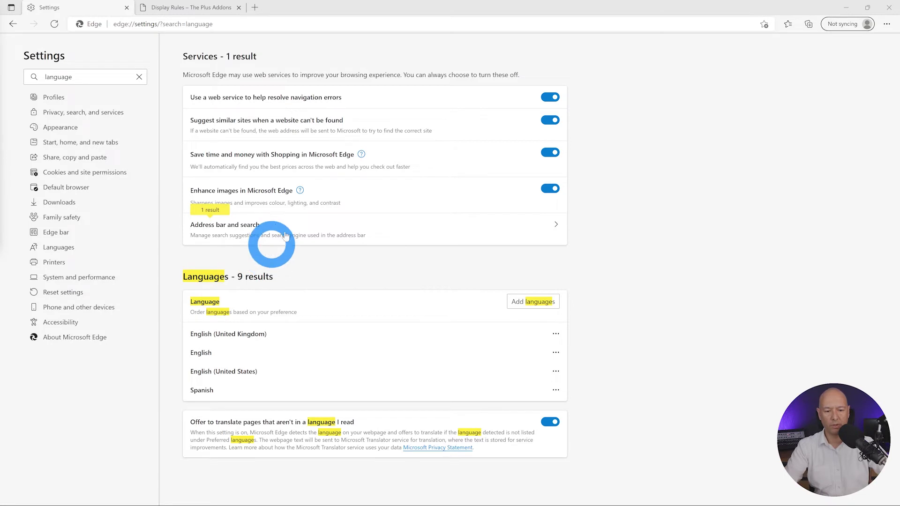
click(185, 9)
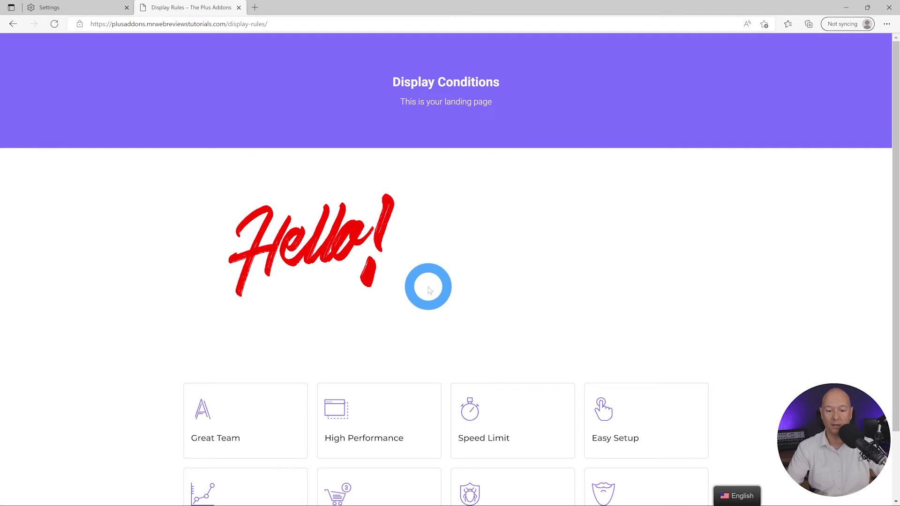
- Move Spanish to the top of Edge's preferred languages and reload the Display Rules page
click(78, 14)
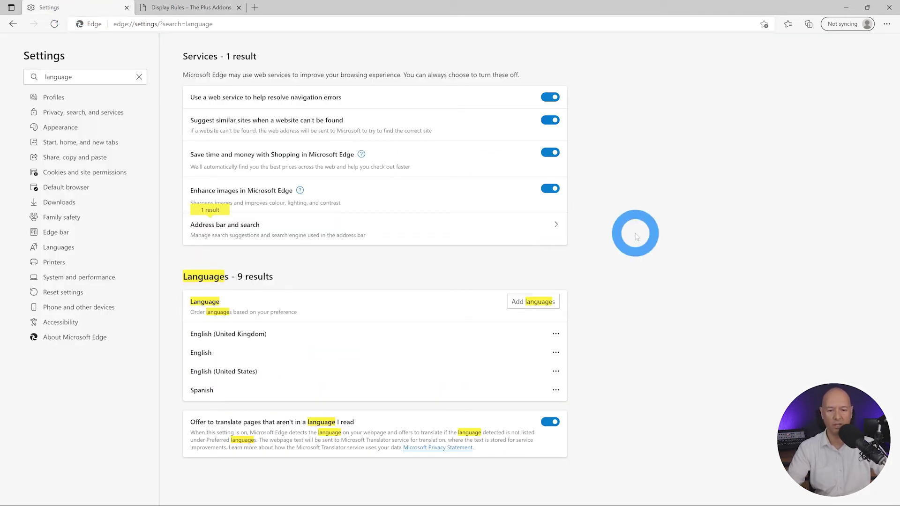
click(556, 390)
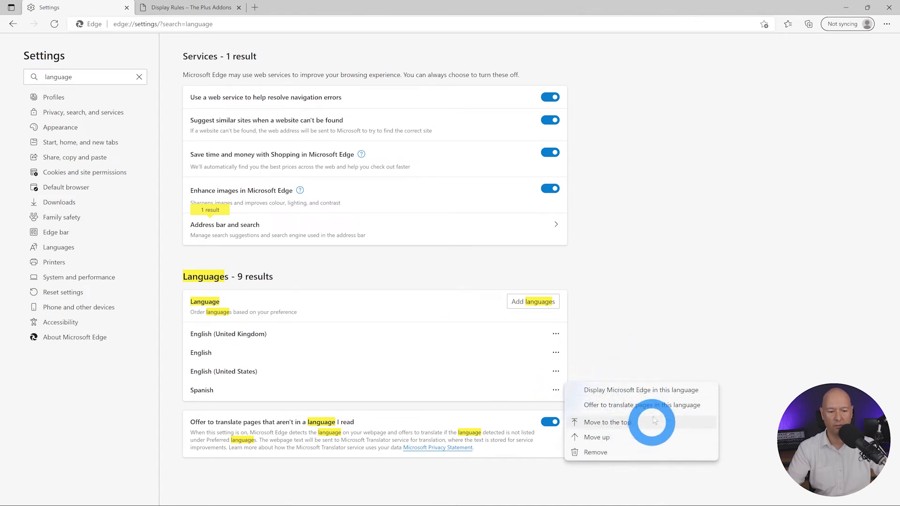
click(626, 422)
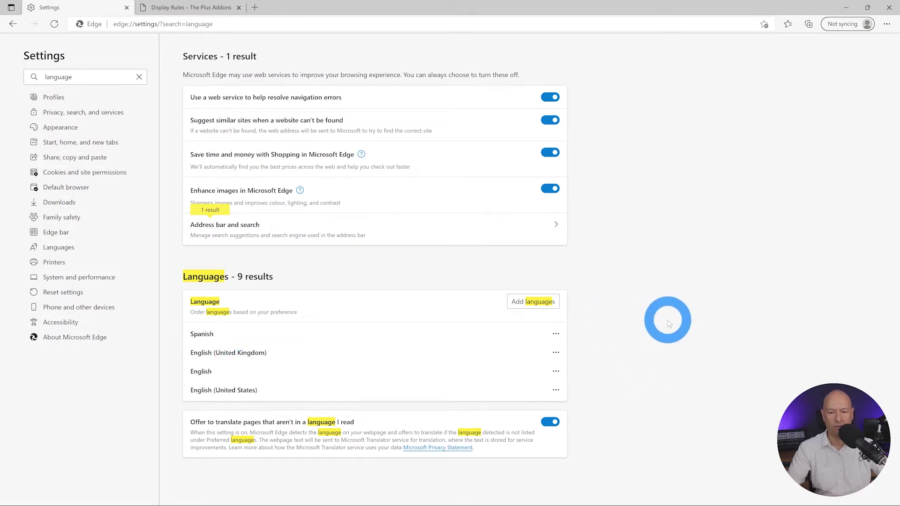
click(187, 13)
click(54, 24)
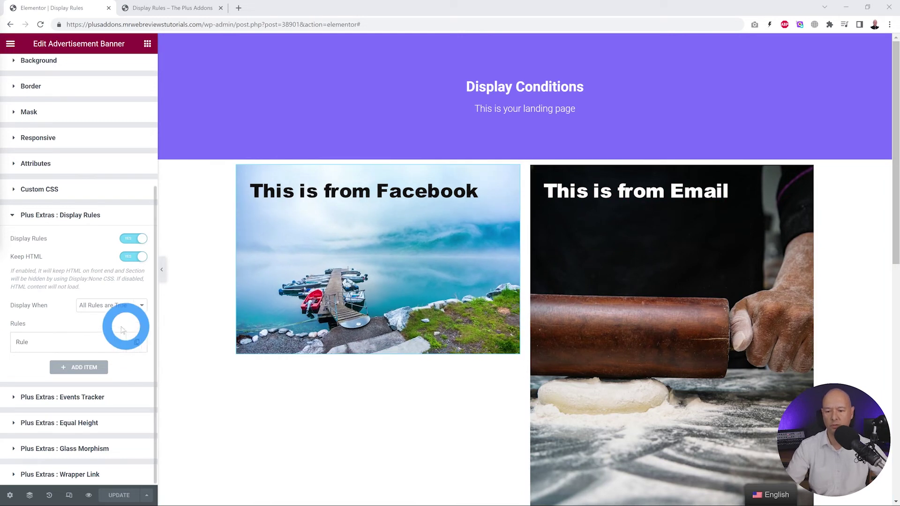
- Open the display rule of the "This is from Facebook" banner and check its URL parameter condition
click(70, 341)
scroll(113, 249, down, 2)
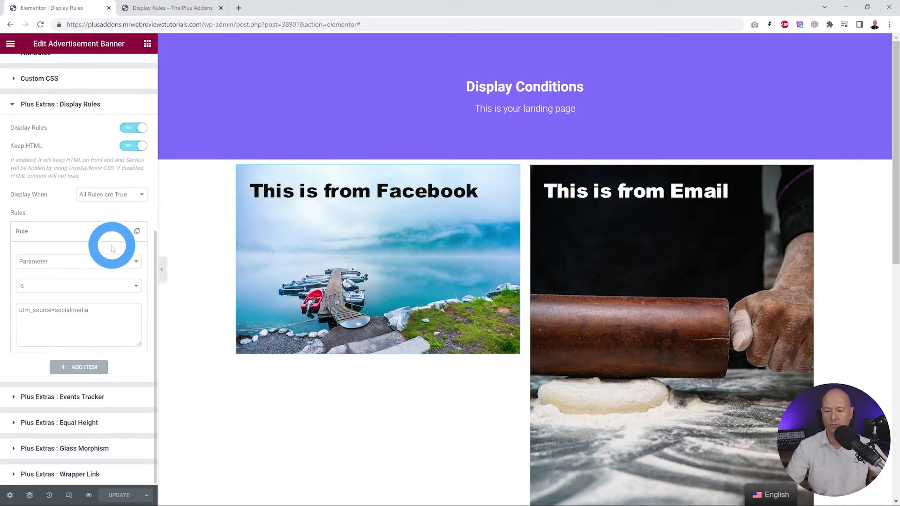
click(132, 262)
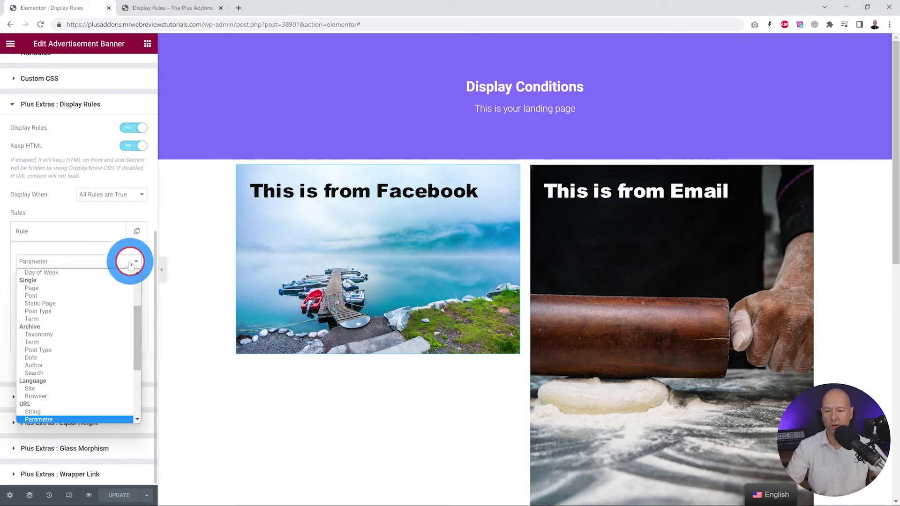
click(49, 414)
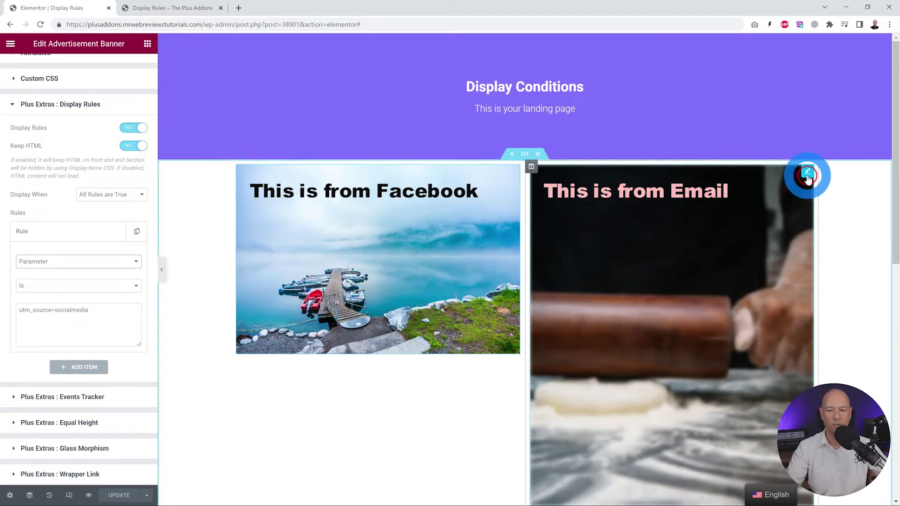
- Open the display rule of the "This is from Email" banner and check its URL parameter value
click(807, 176)
scroll(108, 324, down, 4)
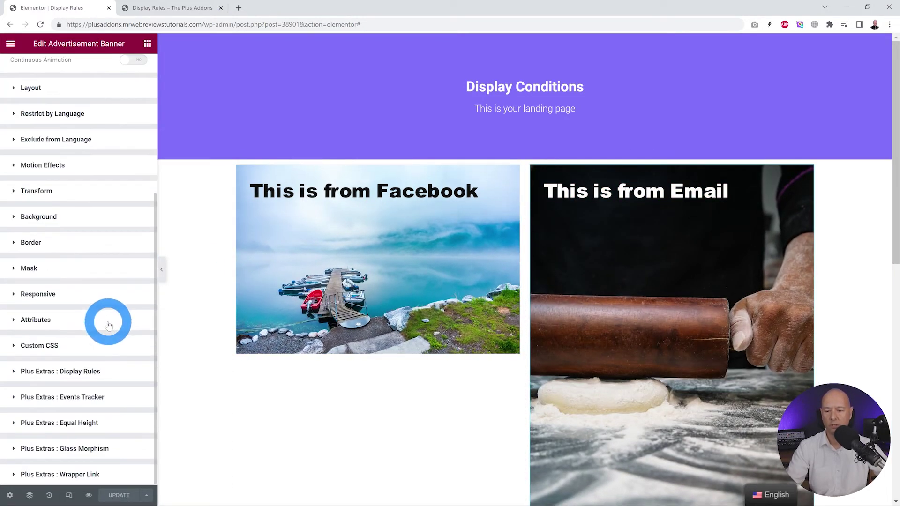
click(85, 372)
scroll(84, 368, down, 4)
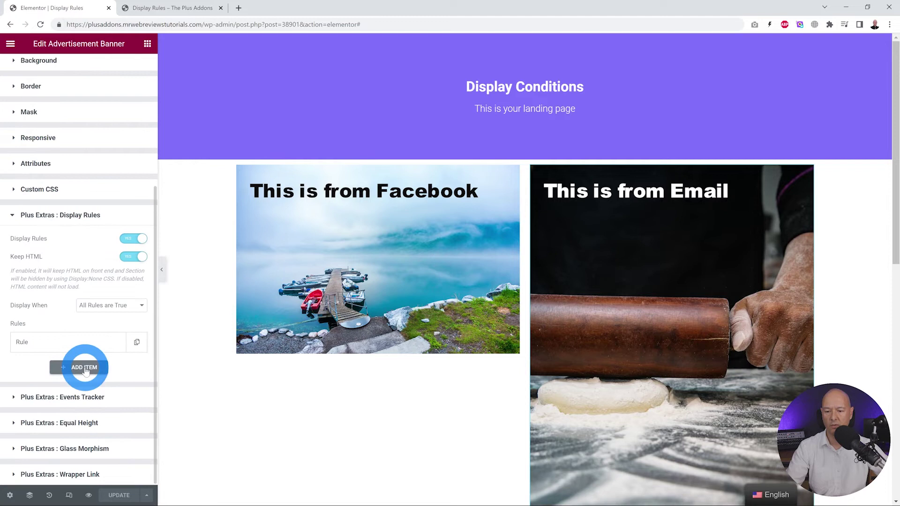
click(105, 349)
scroll(100, 357, down, 3)
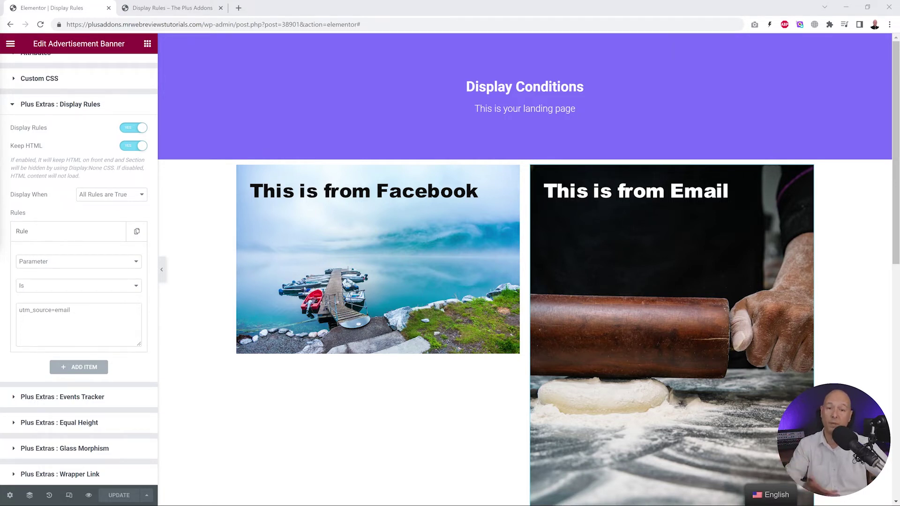
triple_click(71, 318)
- Load the published Display Rules page with ?utm_source=email added to its URL
click(188, 8)
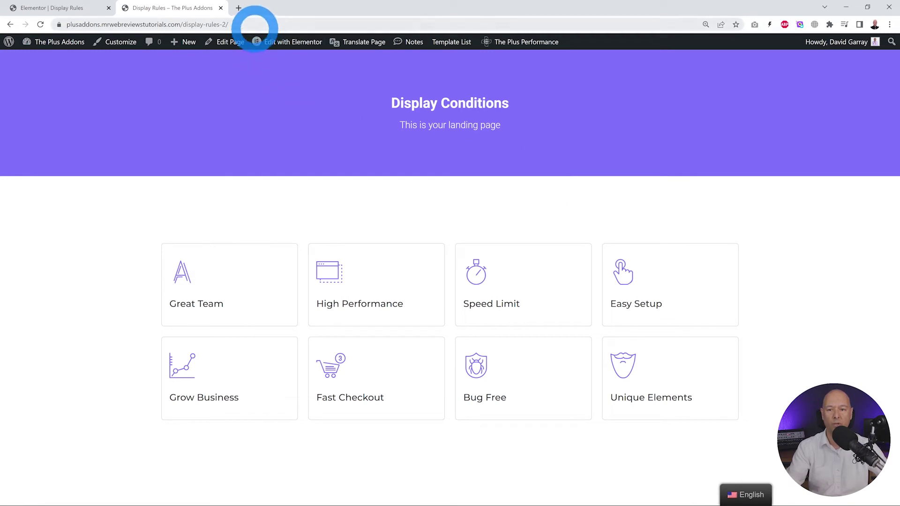
click(264, 24)
click(277, 24)
text(?utm_source=email)
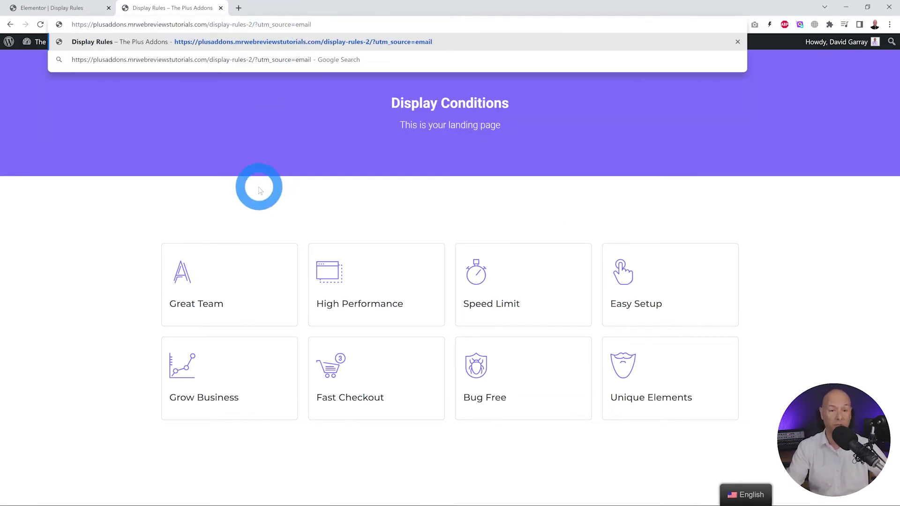
key(Return)
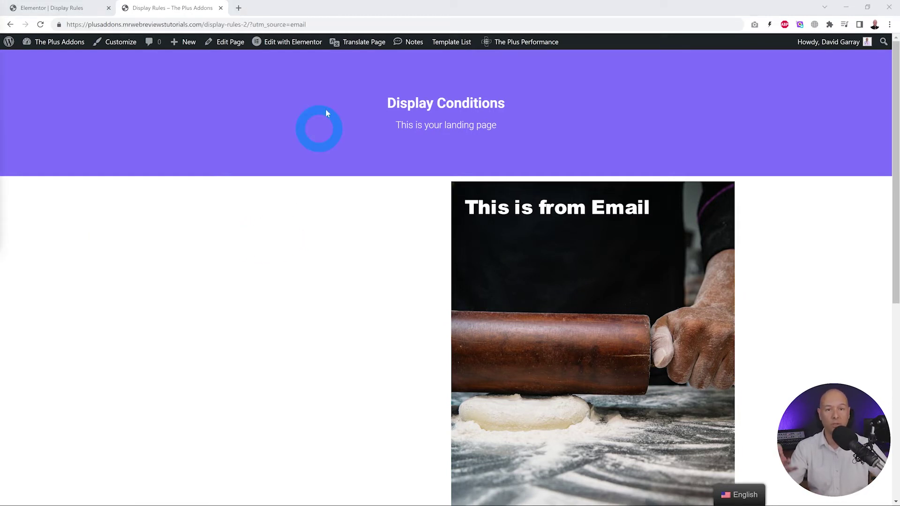
- Change the page URL's utm_source value to socialmedia and load the page
double_click(296, 25)
text(socialmedia)
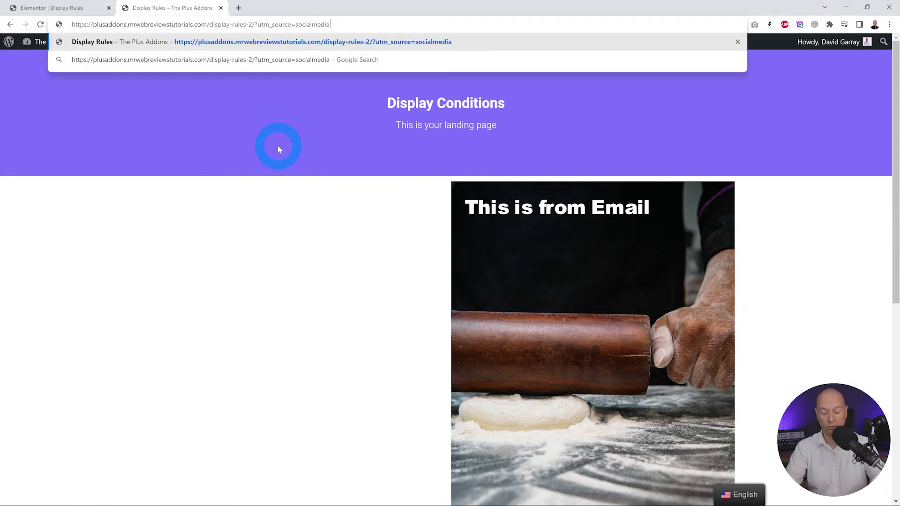
key(Return)
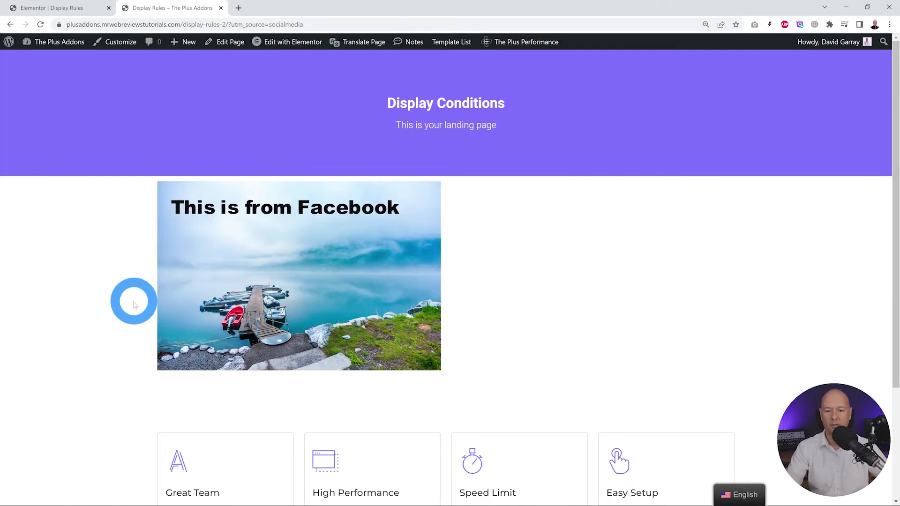
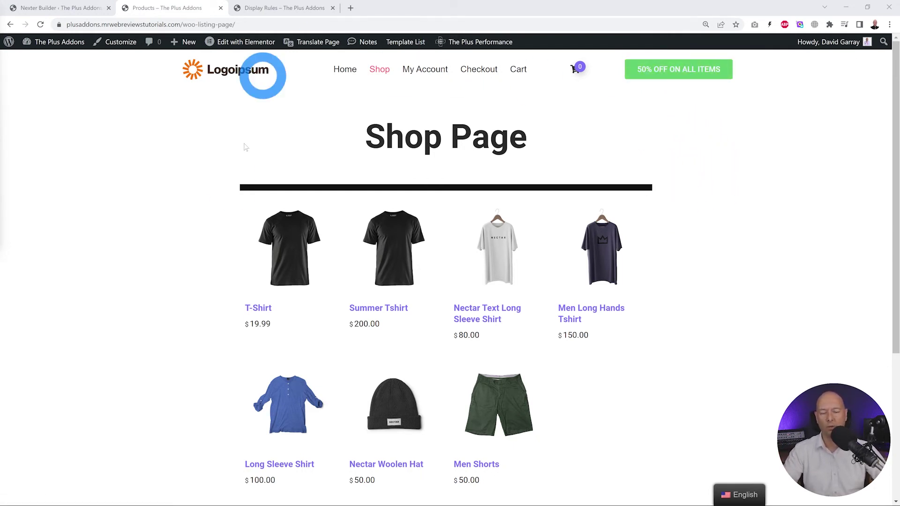
- Highlight the /woo-listing-page/ part of the Shop page's URL to examine it
click(195, 24)
click(199, 24)
drag(201, 24, 282, 25)
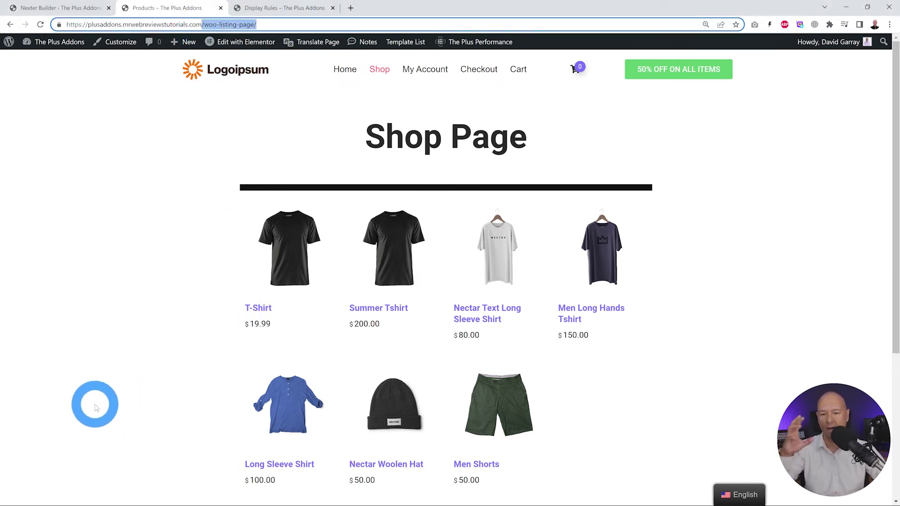
click(124, 368)
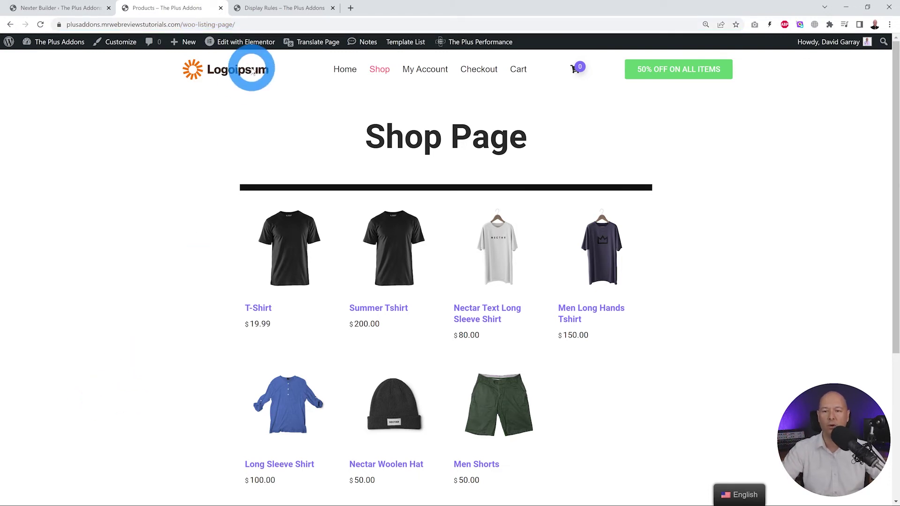
- Open the Header template in Elementor and expand the display rule of its "50% OFF ON ALL ITEMS" button
click(57, 15)
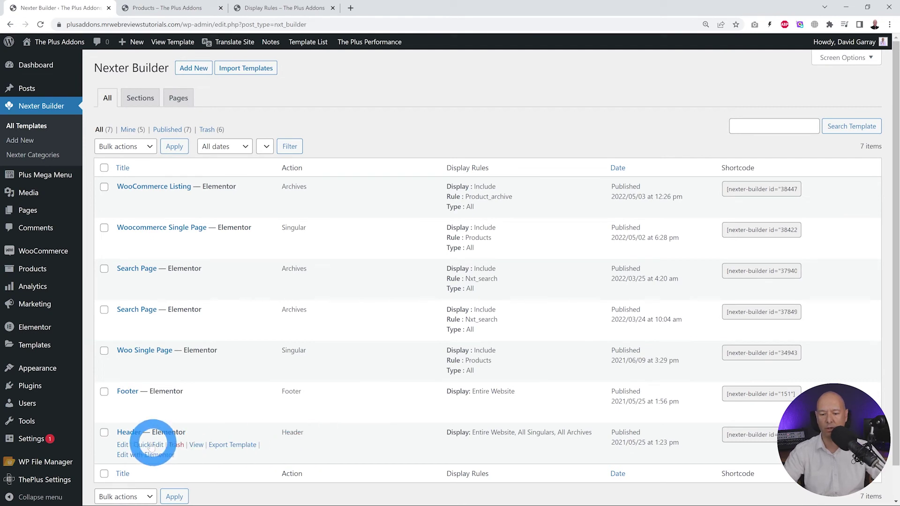
click(163, 458)
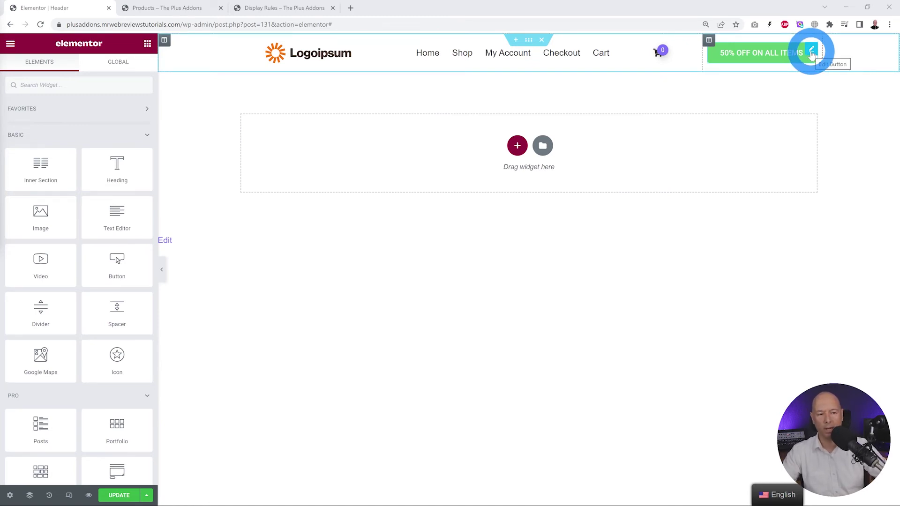
click(812, 55)
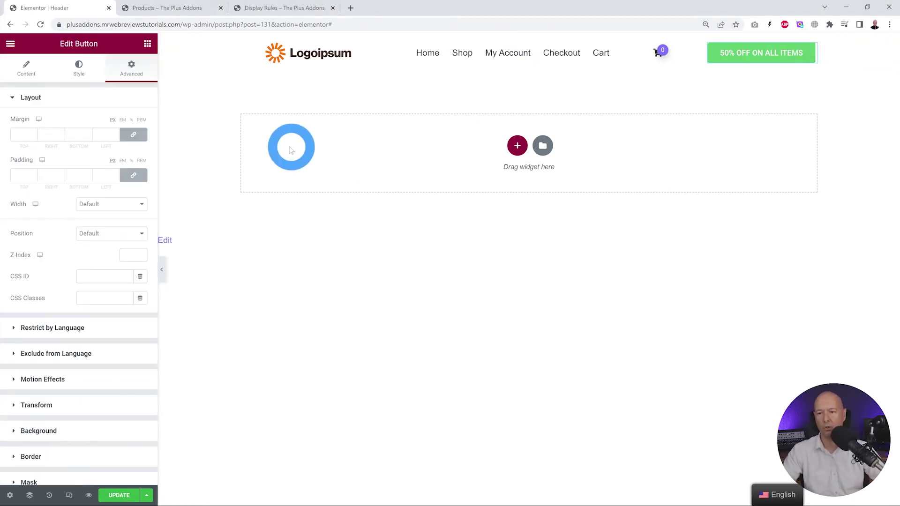
scroll(93, 385, down, 5)
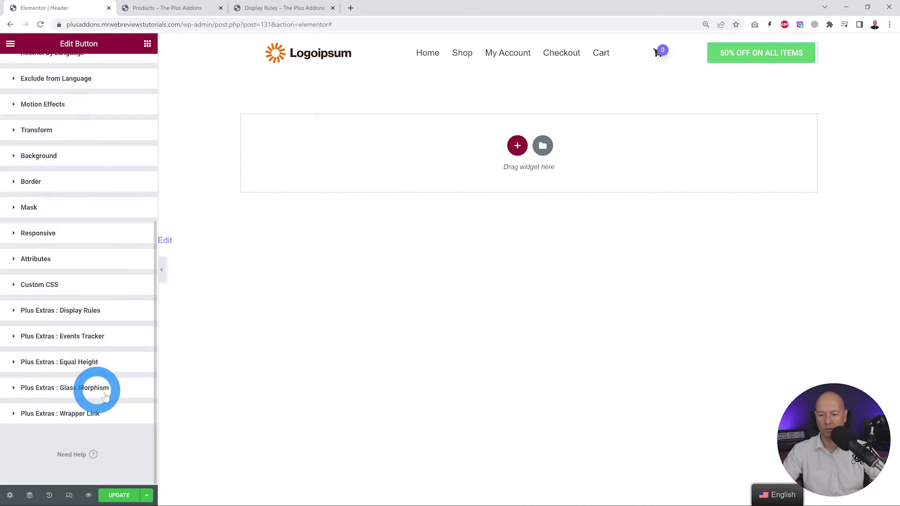
click(72, 312)
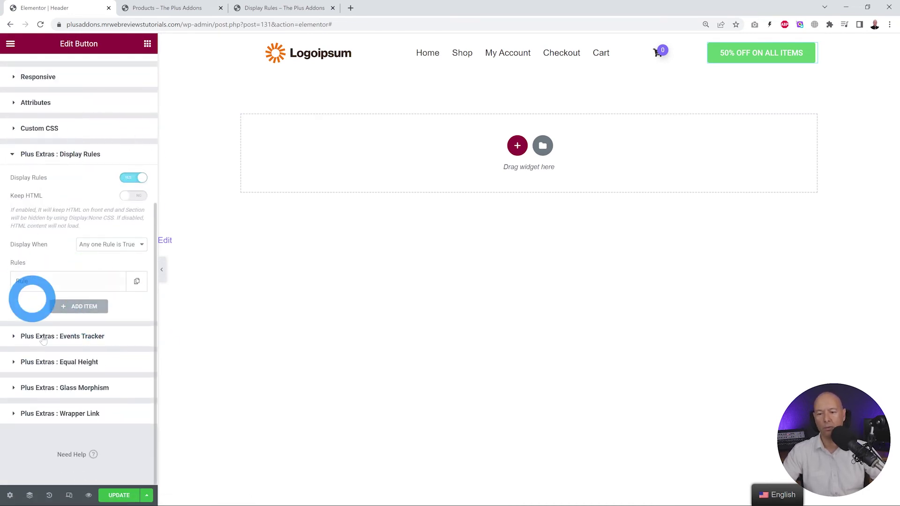
click(43, 288)
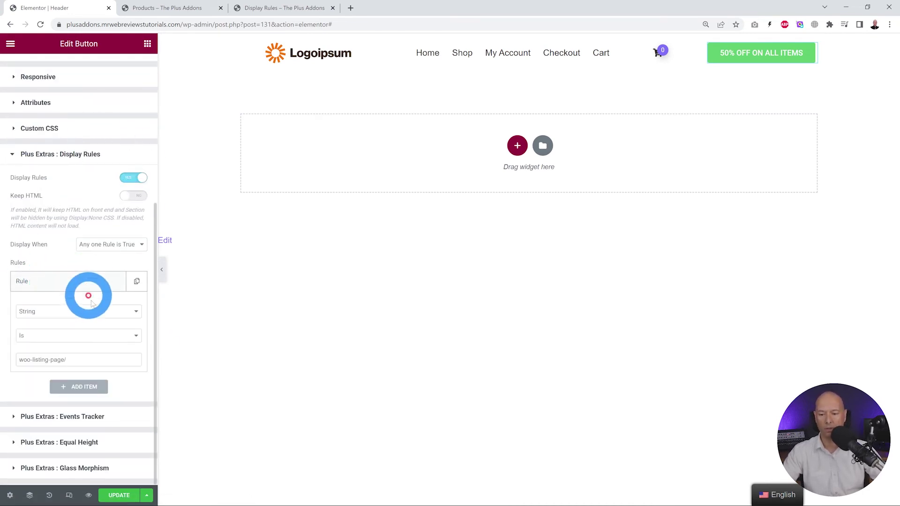
- Choose String as the button rule's condition type and Is as its operator
click(130, 311)
click(45, 466)
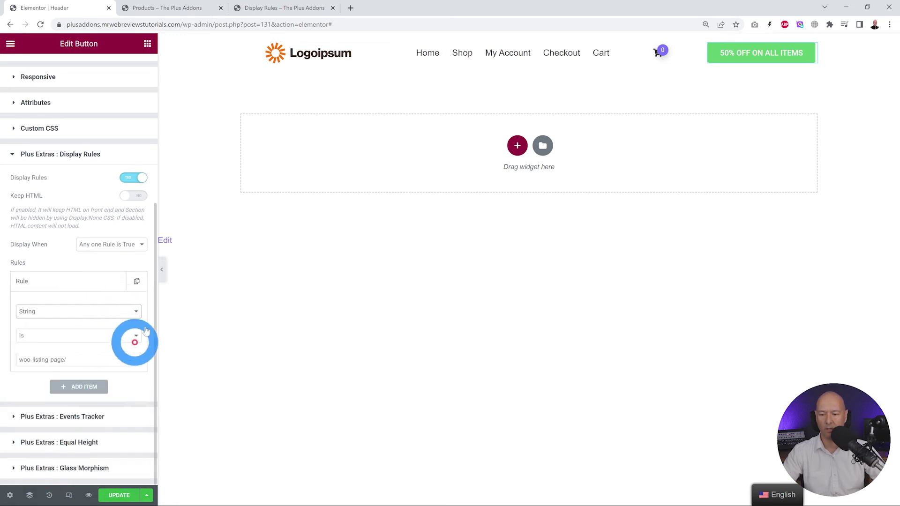
click(126, 336)
click(127, 346)
scroll(136, 351, down, 2)
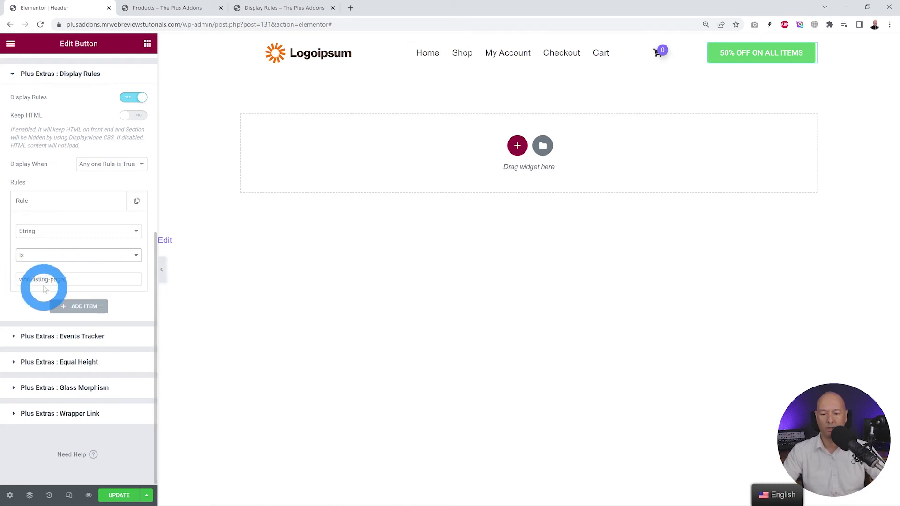
- Compare the rule's value with the woo-listing-page/ slug in the Shop page's URL
click(201, 9)
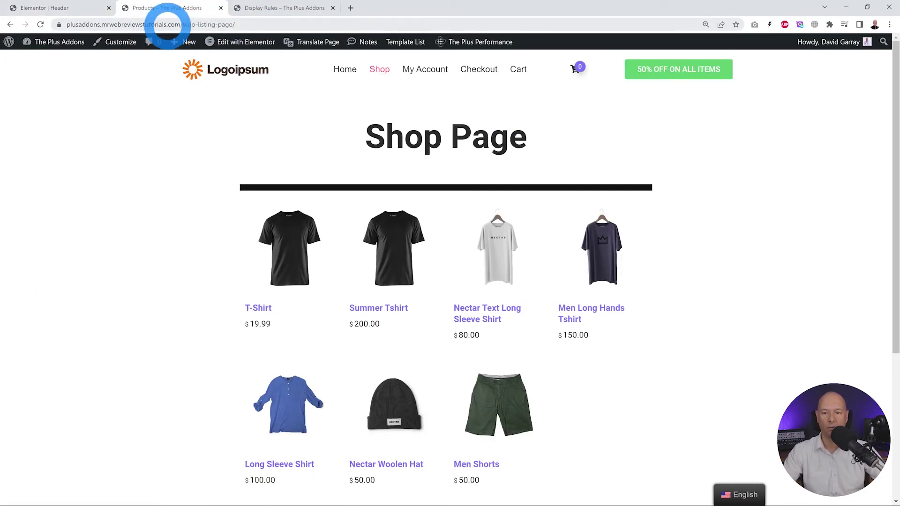
drag(182, 24, 272, 24)
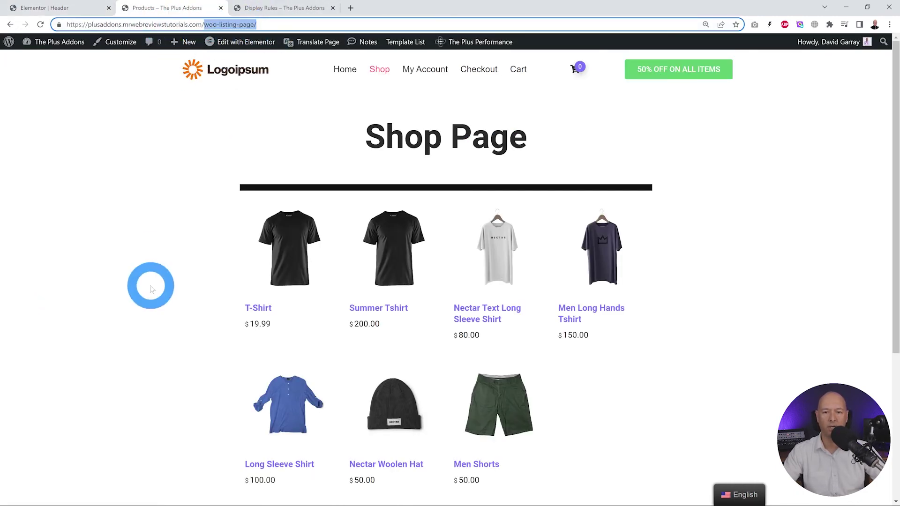
click(66, 8)
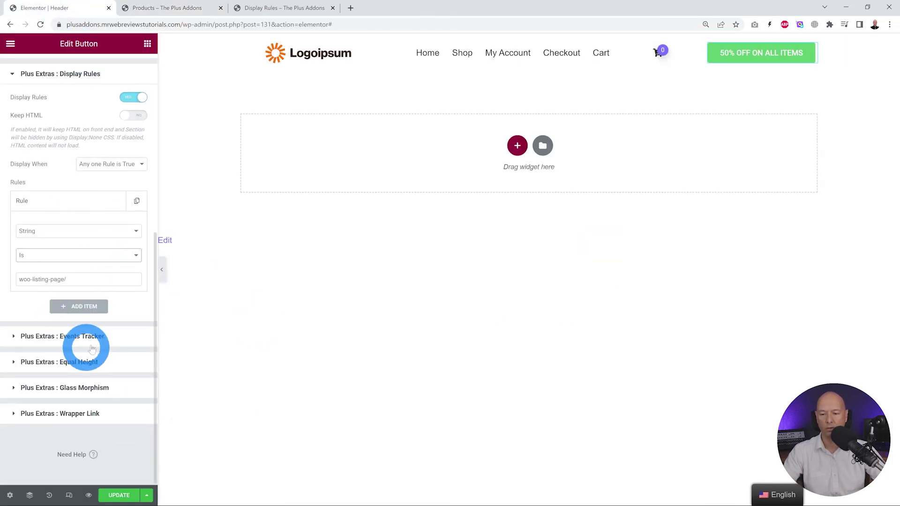
- Update the Header template and reload the Shop page to check the discount button
click(133, 497)
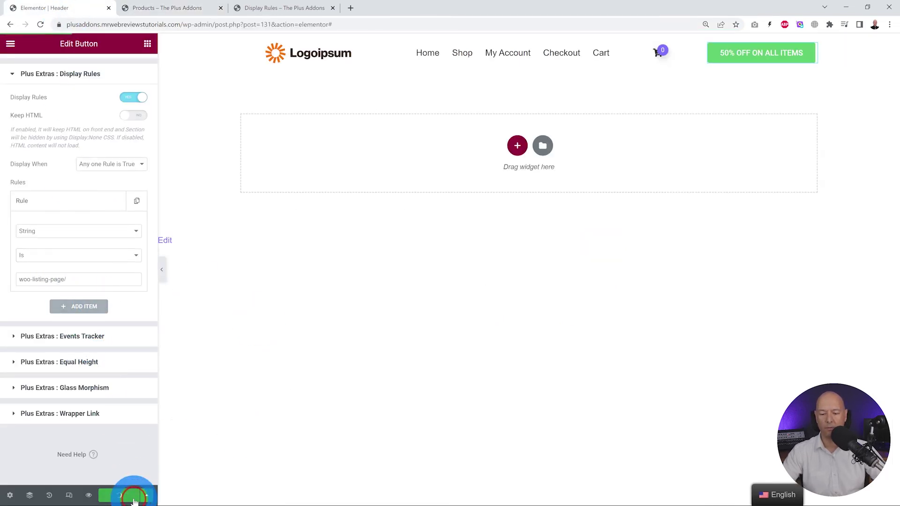
click(133, 111)
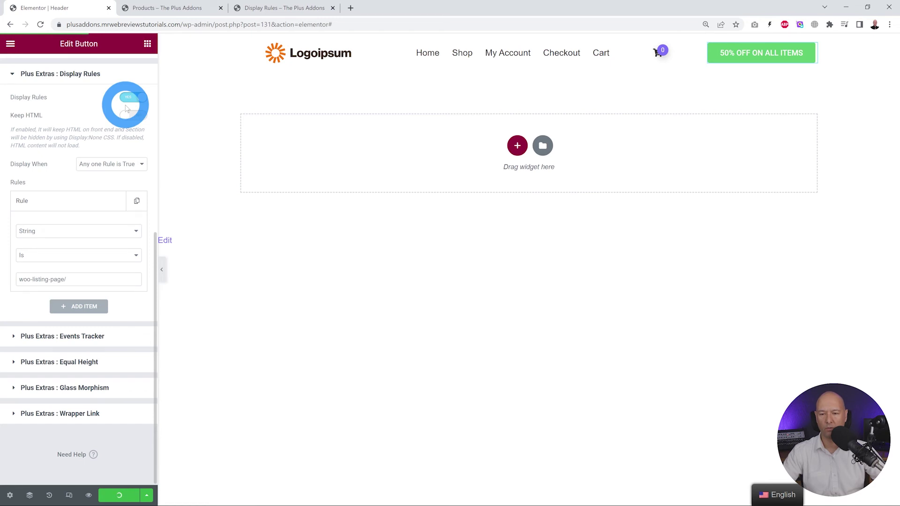
click(171, 8)
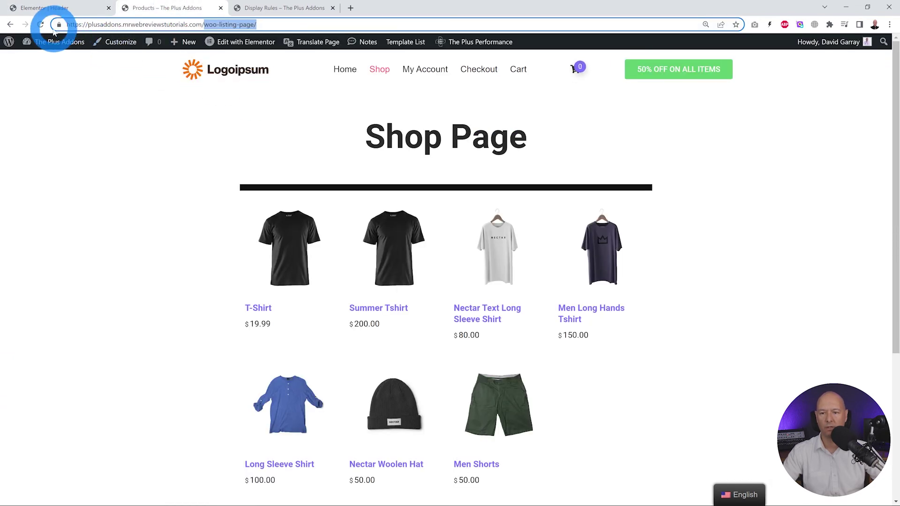
click(40, 24)
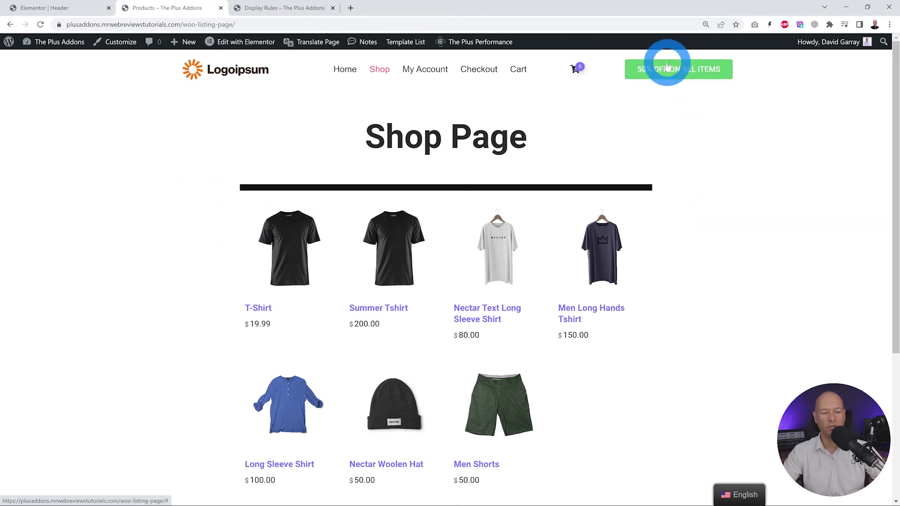
- Set the button rule's operator to Not, update the Header template and reload the Shop page
click(53, 8)
click(133, 255)
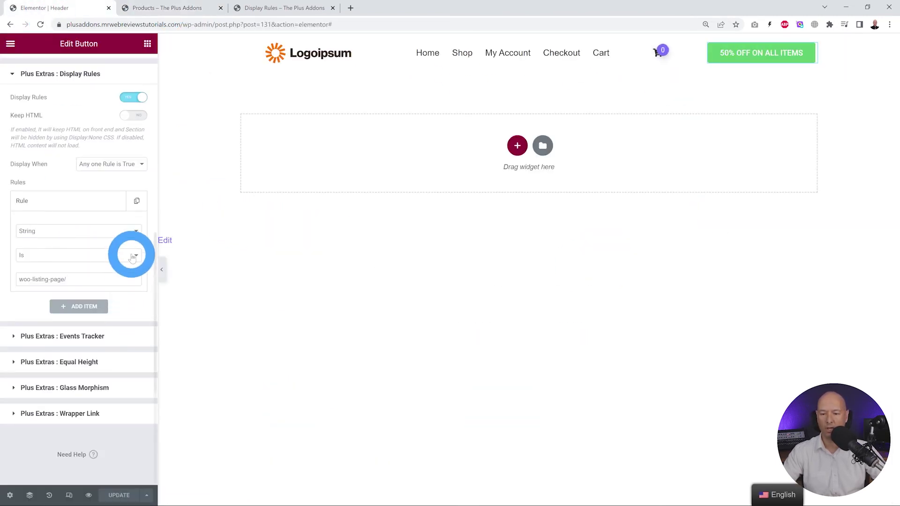
click(104, 271)
click(121, 494)
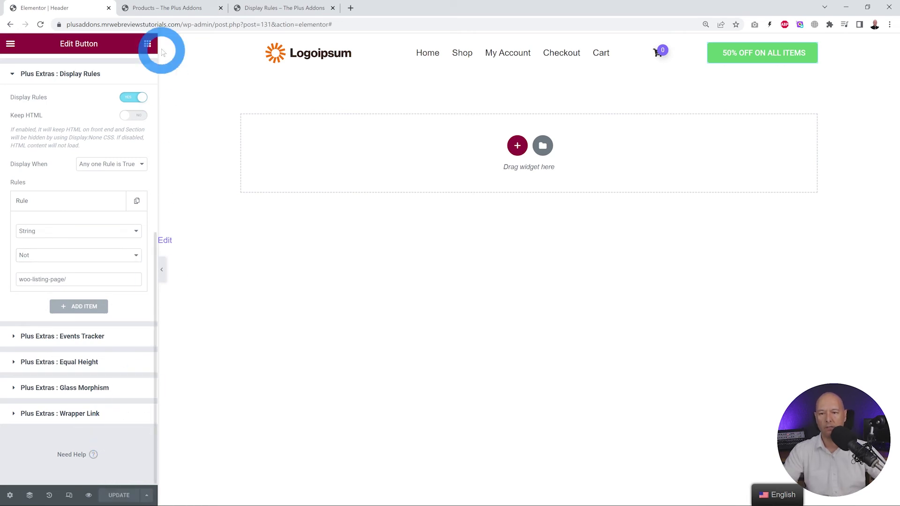
click(169, 8)
click(41, 25)
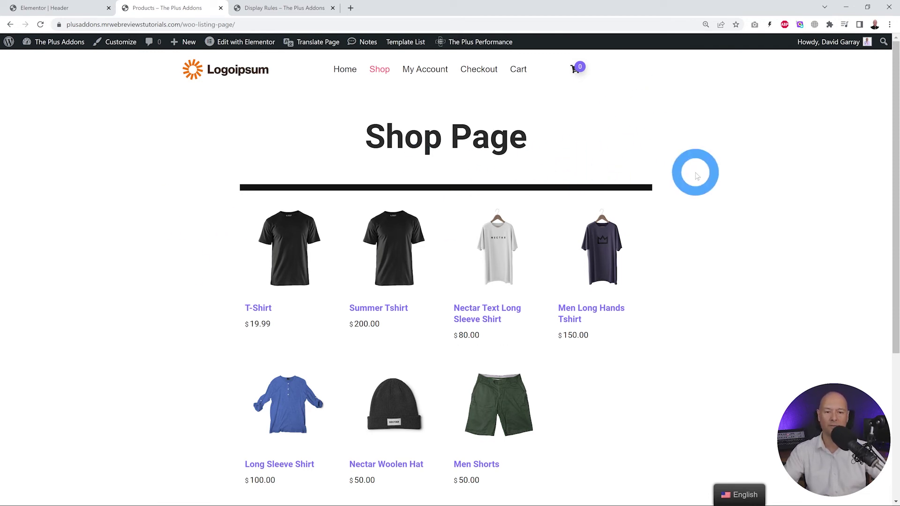
- Open the T-Shirt product page and copy the word product from its URL
click(289, 236)
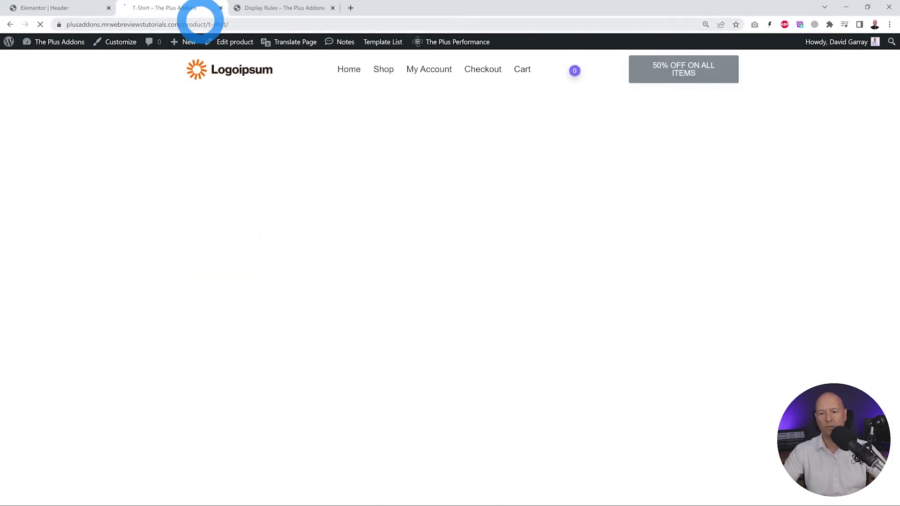
click(199, 25)
double_click(209, 26)
key(ctrl+c)
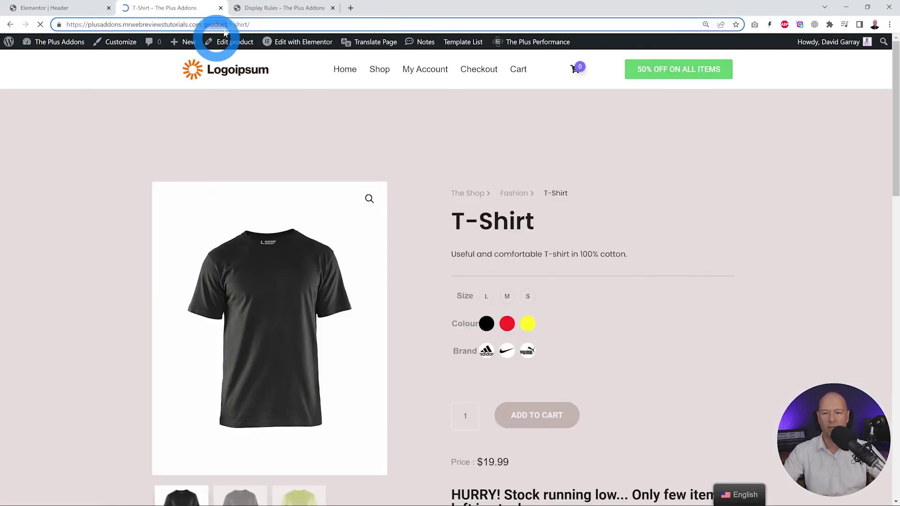
- Set the button's display rule to String Is product and update the Header template
click(66, 8)
triple_click(86, 280)
key(ctrl+v)
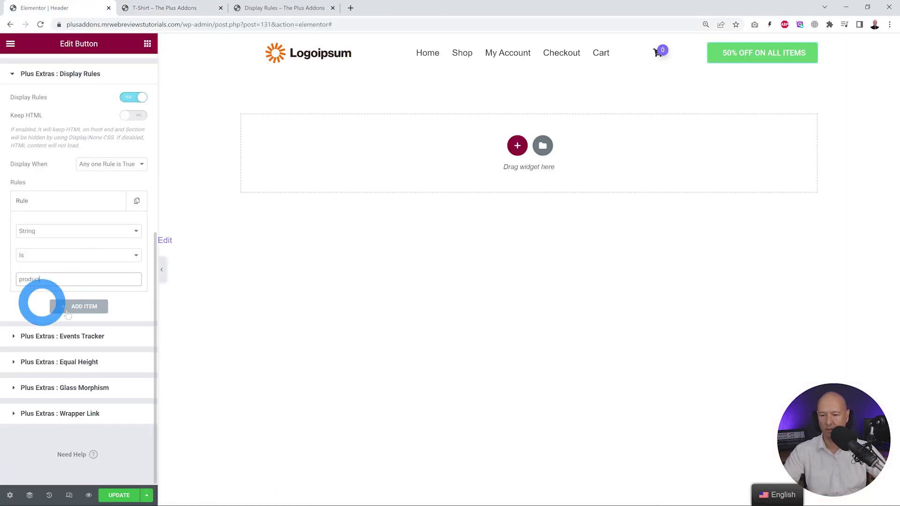
click(119, 495)
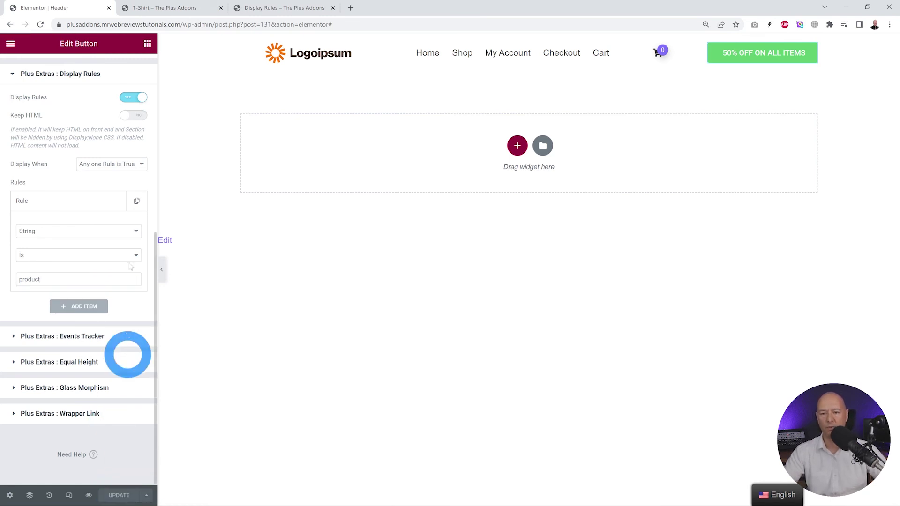
- Check the discount button on the Shop page and open the T-Shirt product page
click(173, 9)
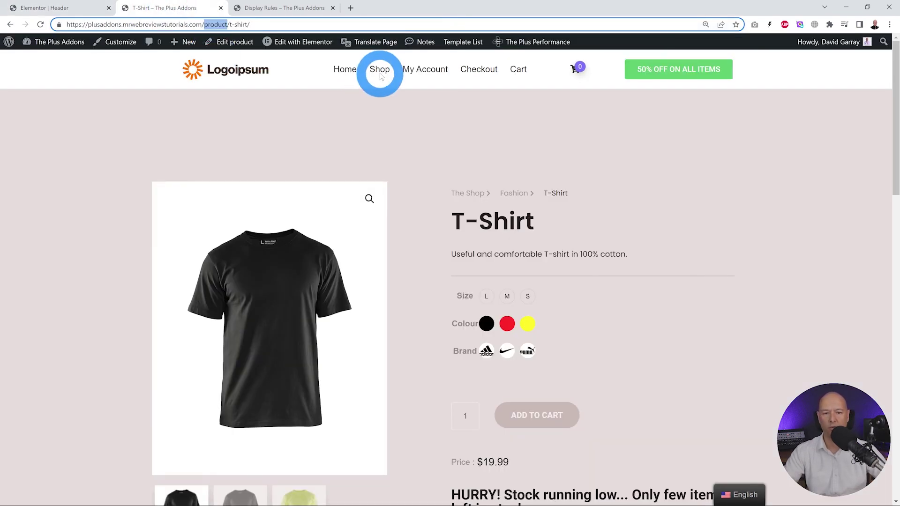
click(379, 70)
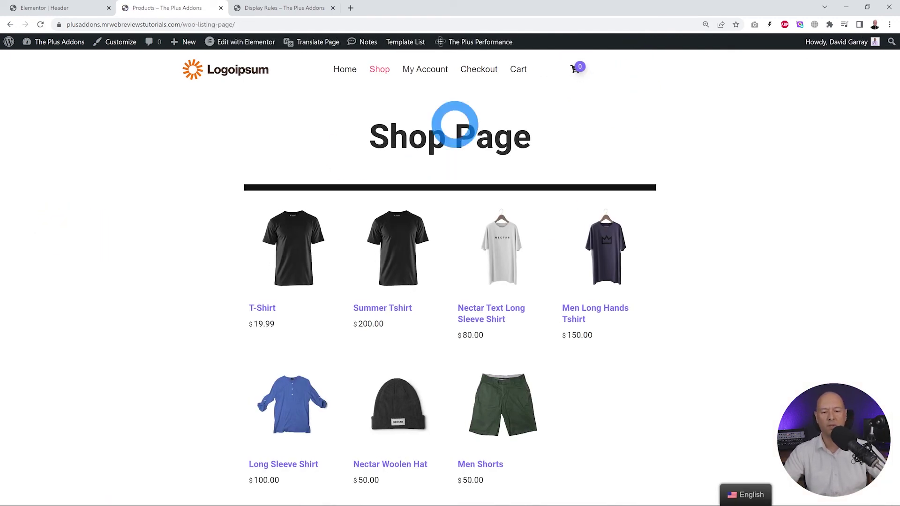
click(301, 237)
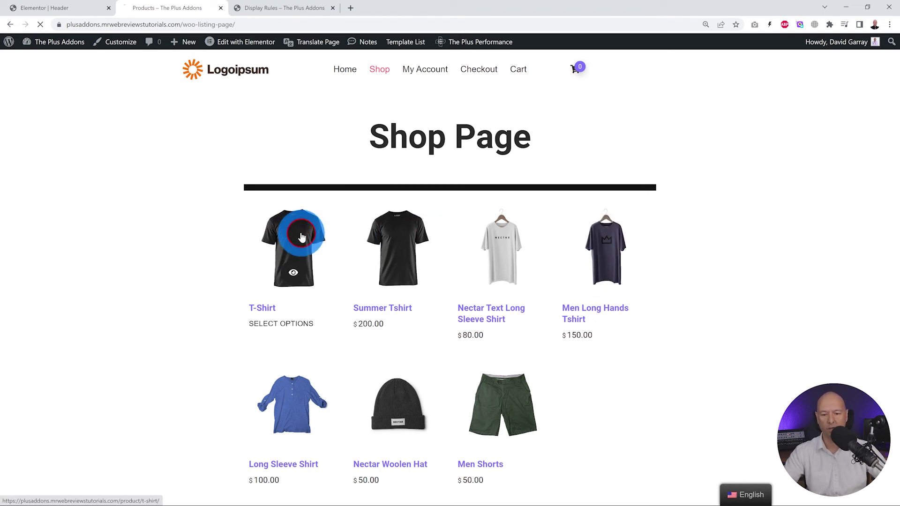